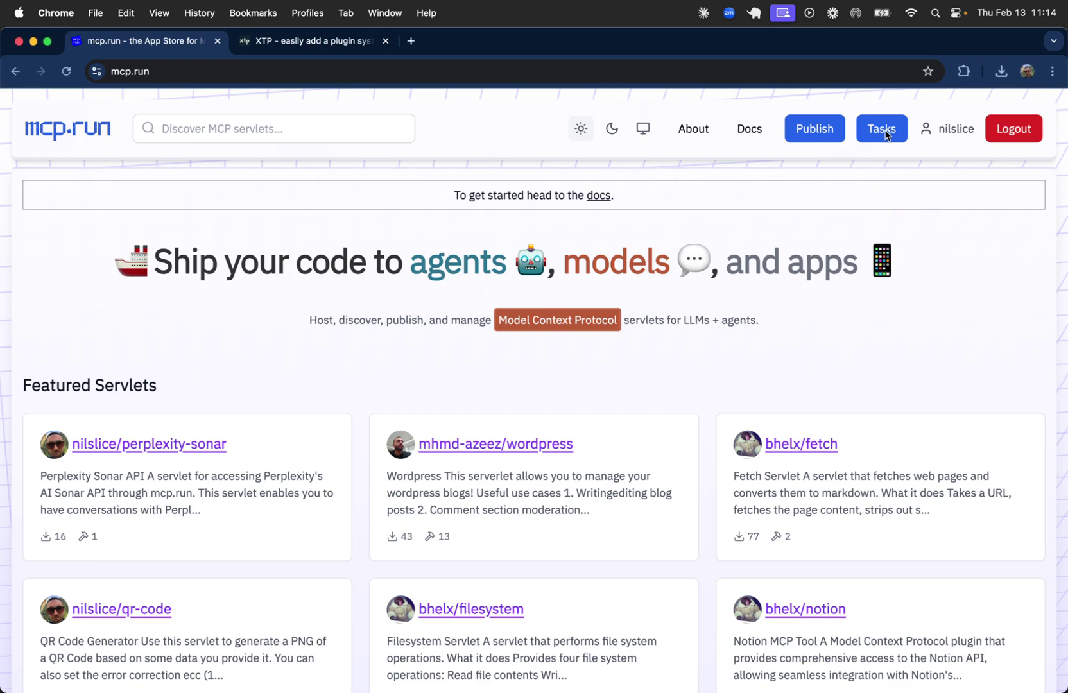
Go to the Tasks page listing the six saved tasks.
click(884, 132)
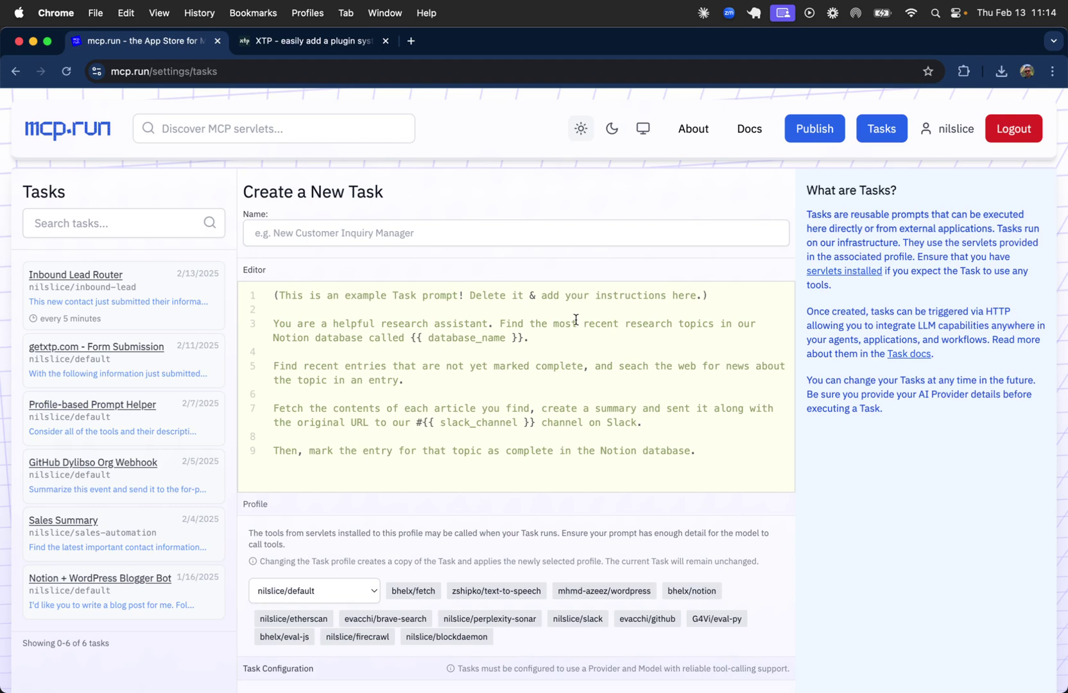
Open the Inbound Lead Router task and look over the suggested steps in its prompt.
click(142, 307)
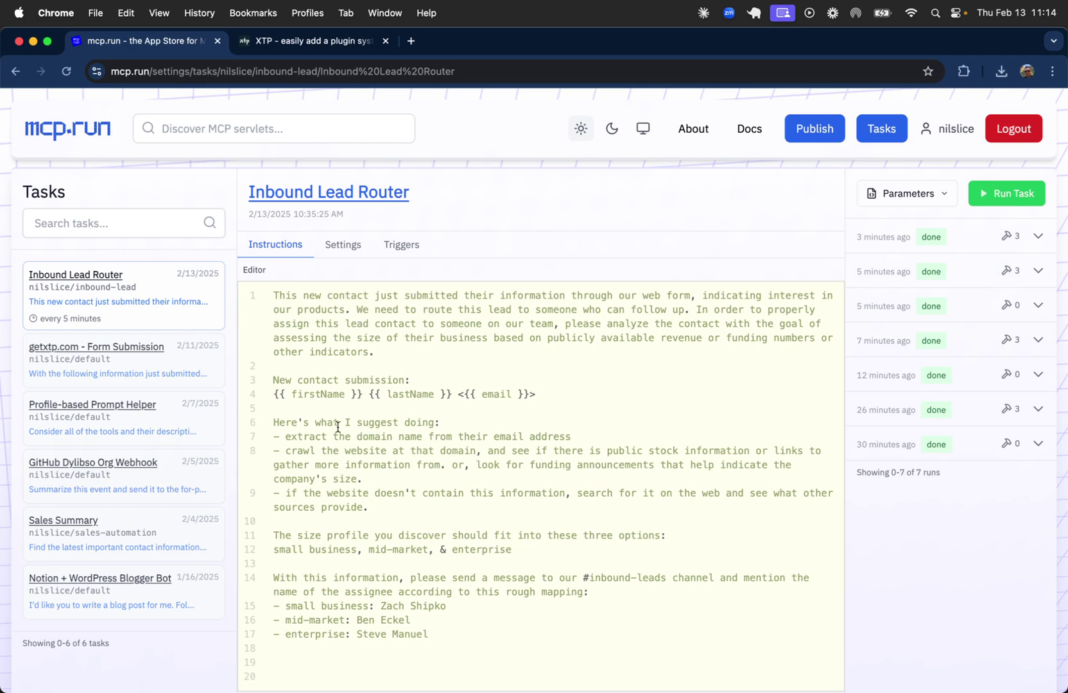
drag(275, 423, 370, 507)
click(370, 505)
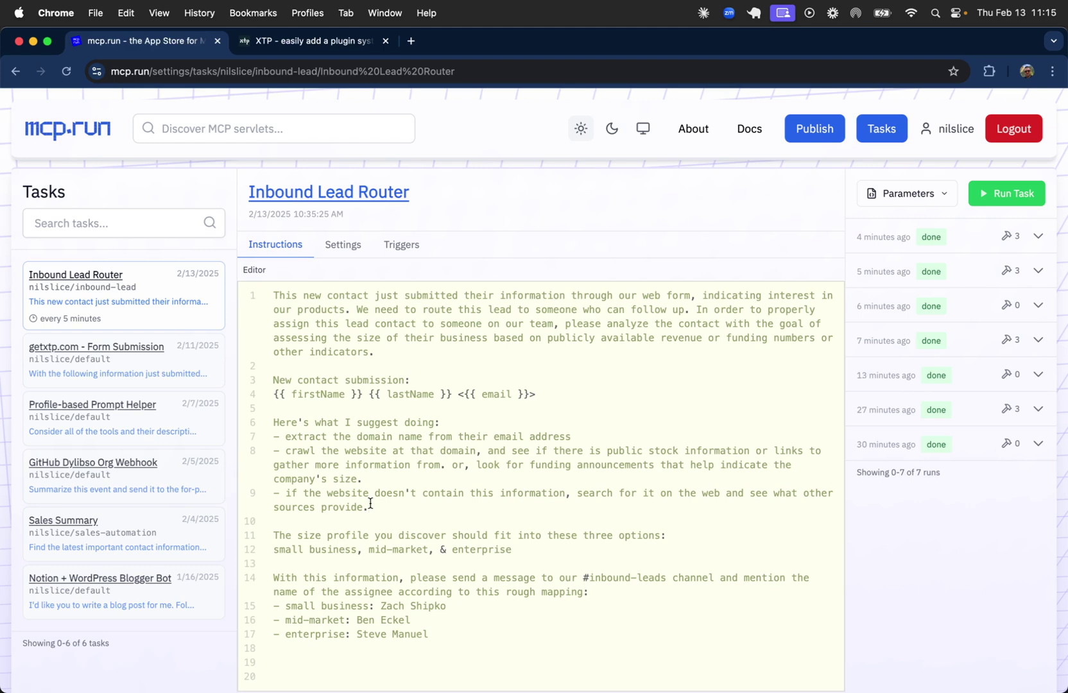
scroll(371, 504, down, 3)
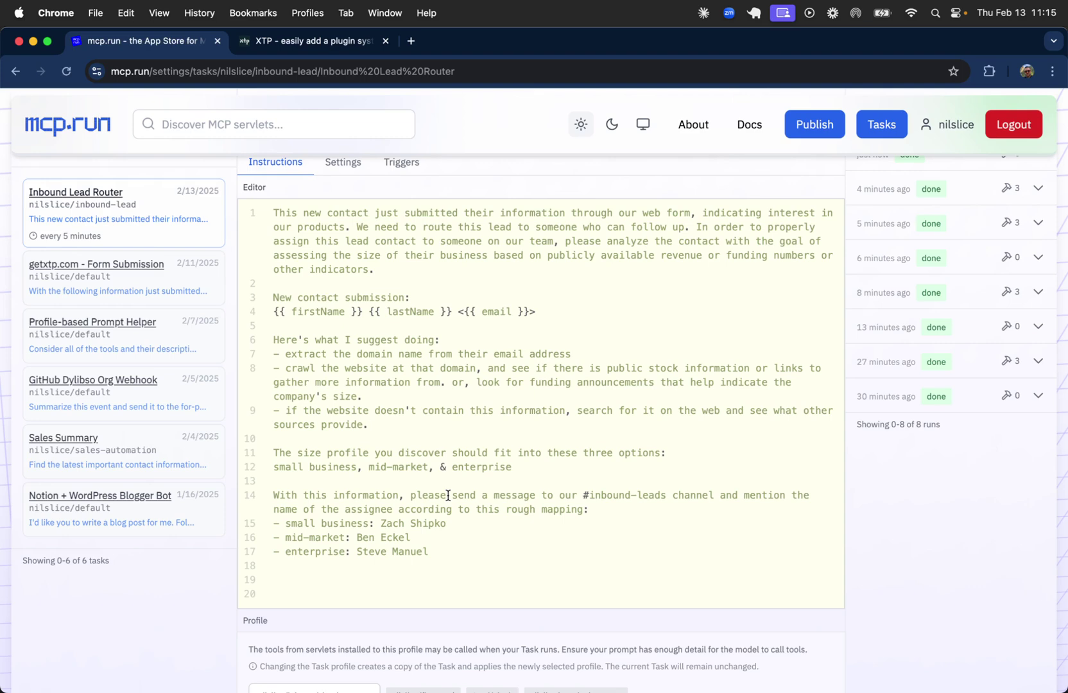
scroll(448, 495, down, 5)
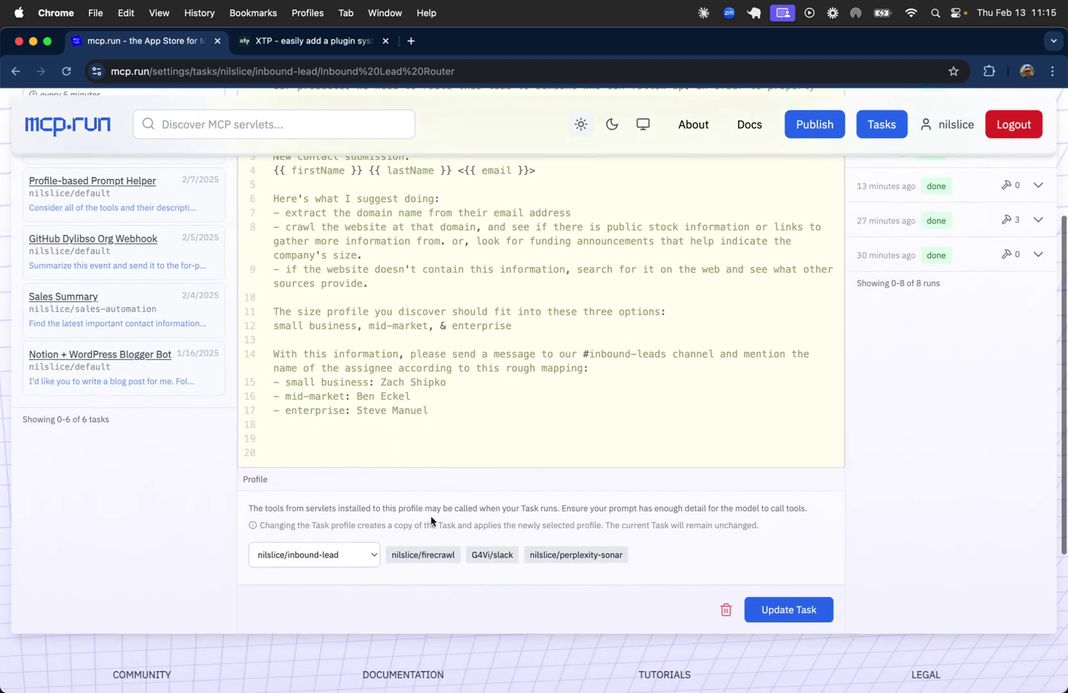
scroll(393, 522, down, 1)
drag(243, 417, 395, 474)
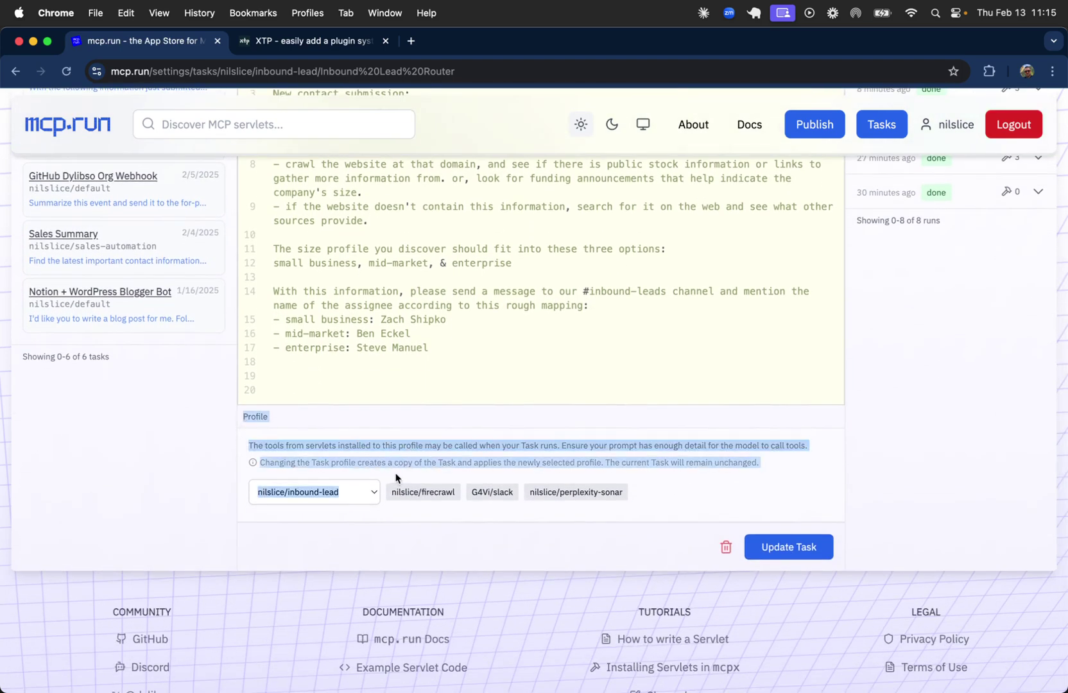
click(399, 462)
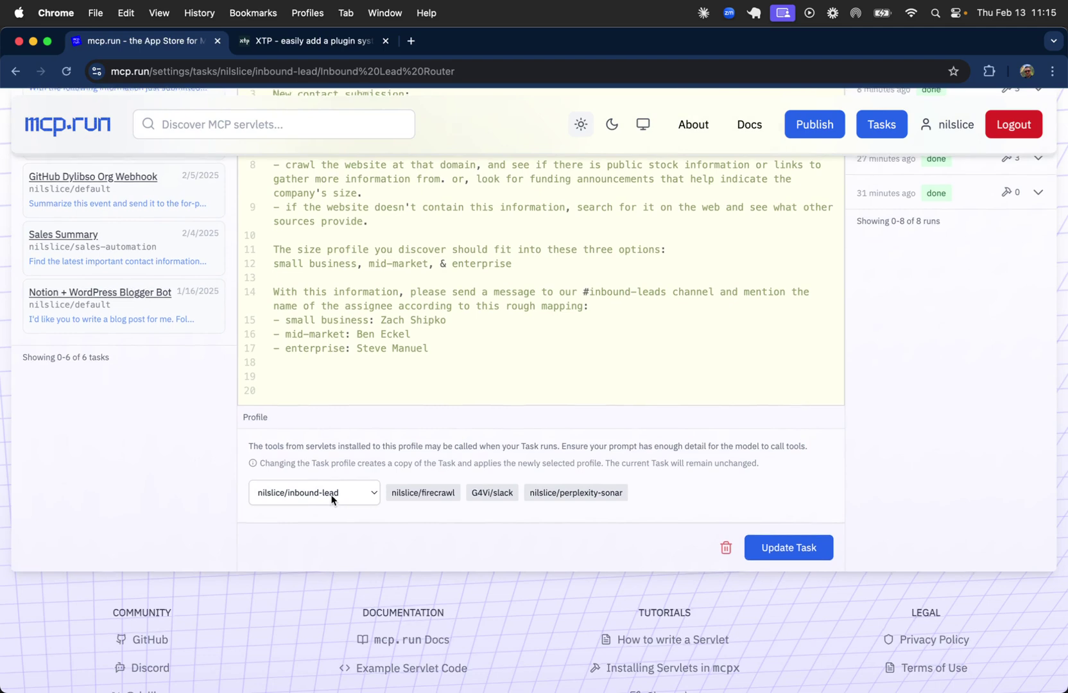
scroll(368, 264, up, 6)
scroll(385, 321, down, 3)
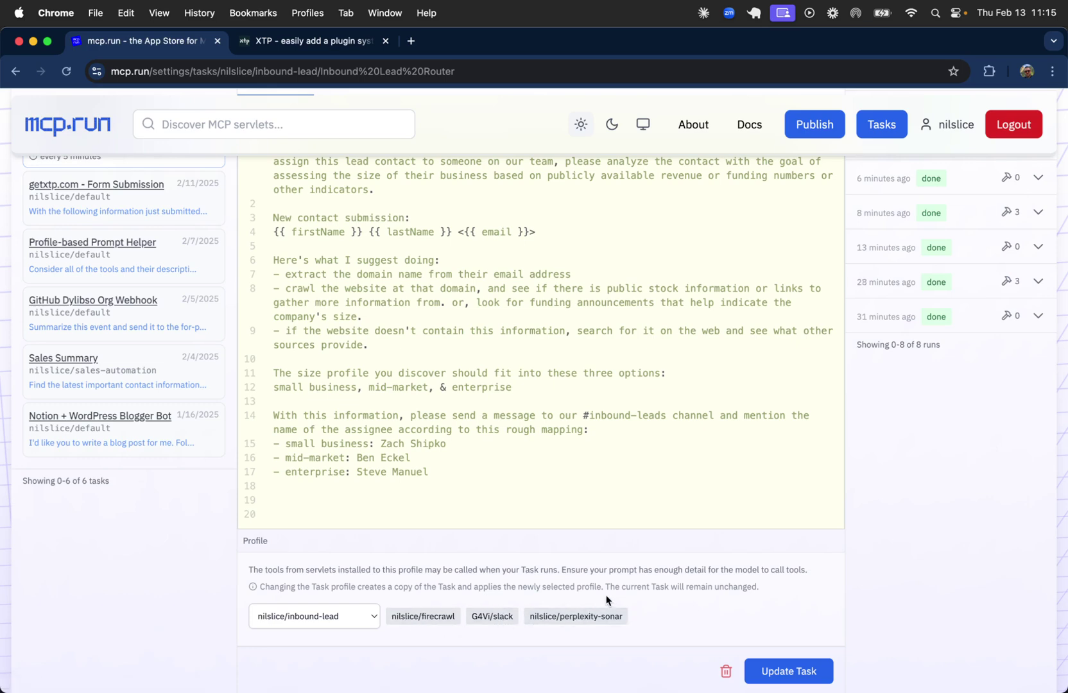
scroll(607, 601, up, 5)
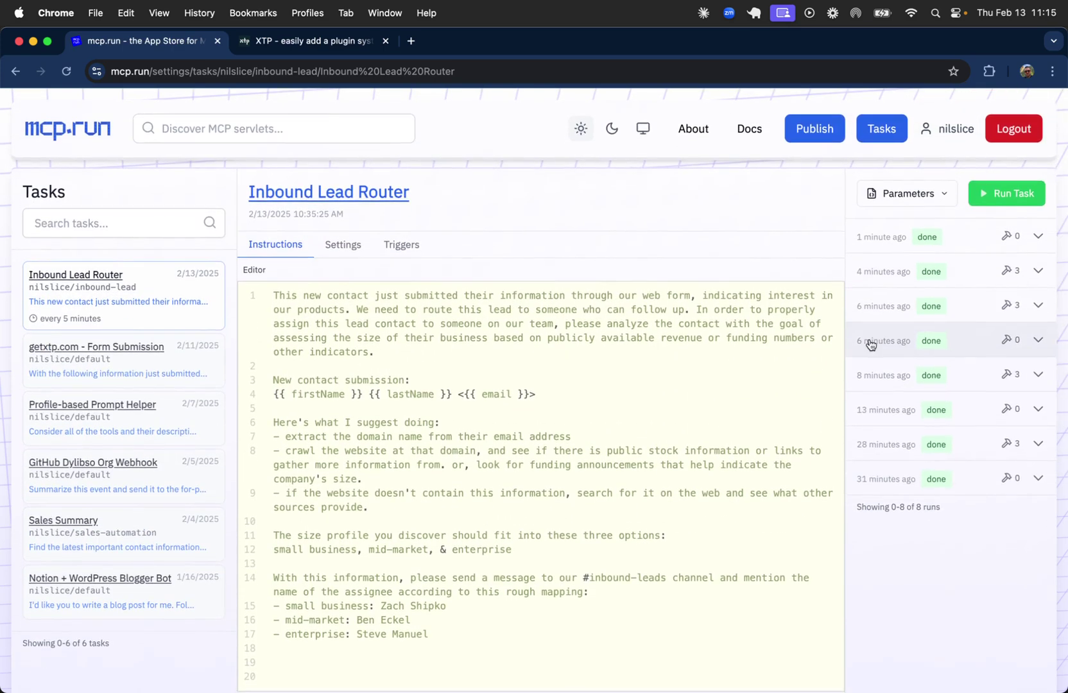
Paste a sample contact's firstName, lastName and email into the parameters JSON and run the task.
click(907, 195)
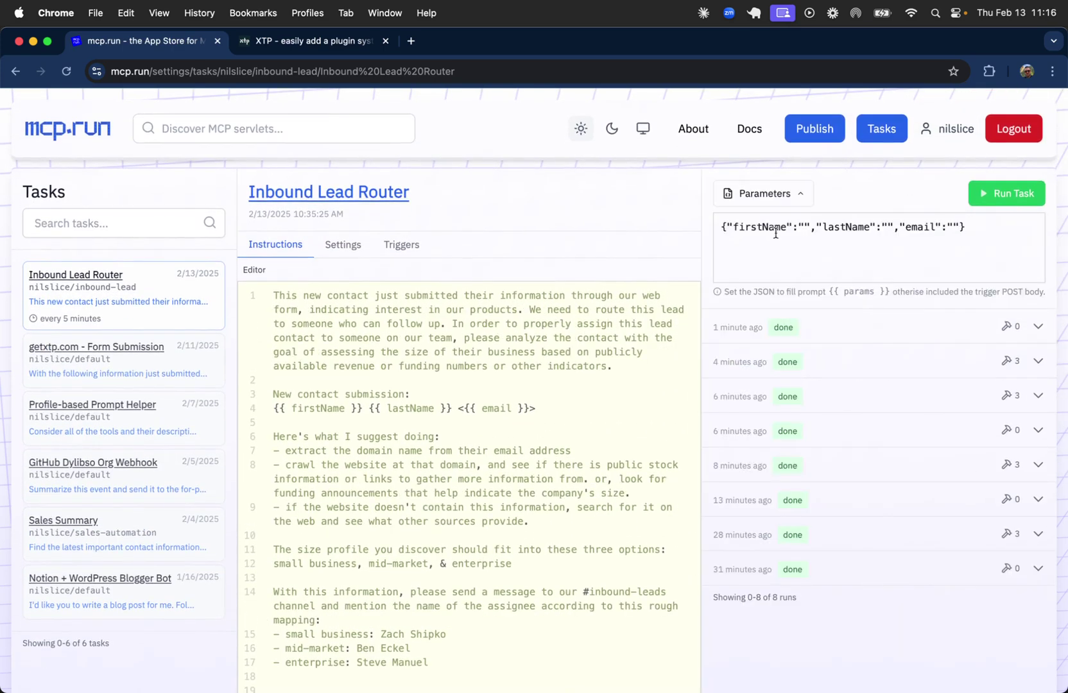
drag(555, 410, 239, 408)
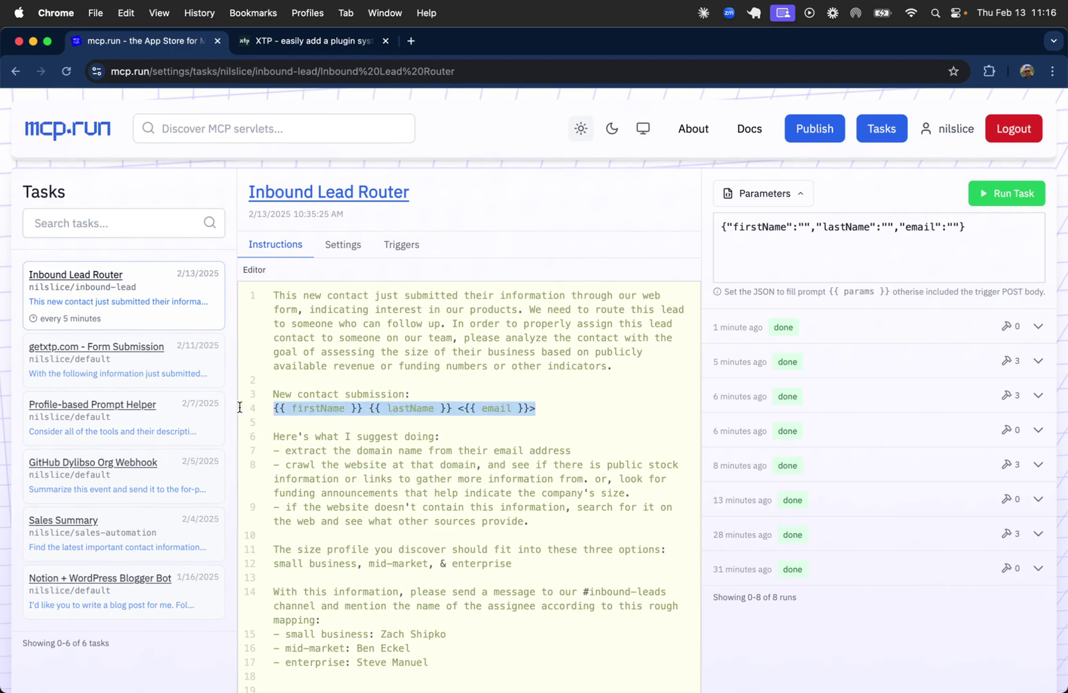
click(296, 405)
click(901, 237)
key(super+a)
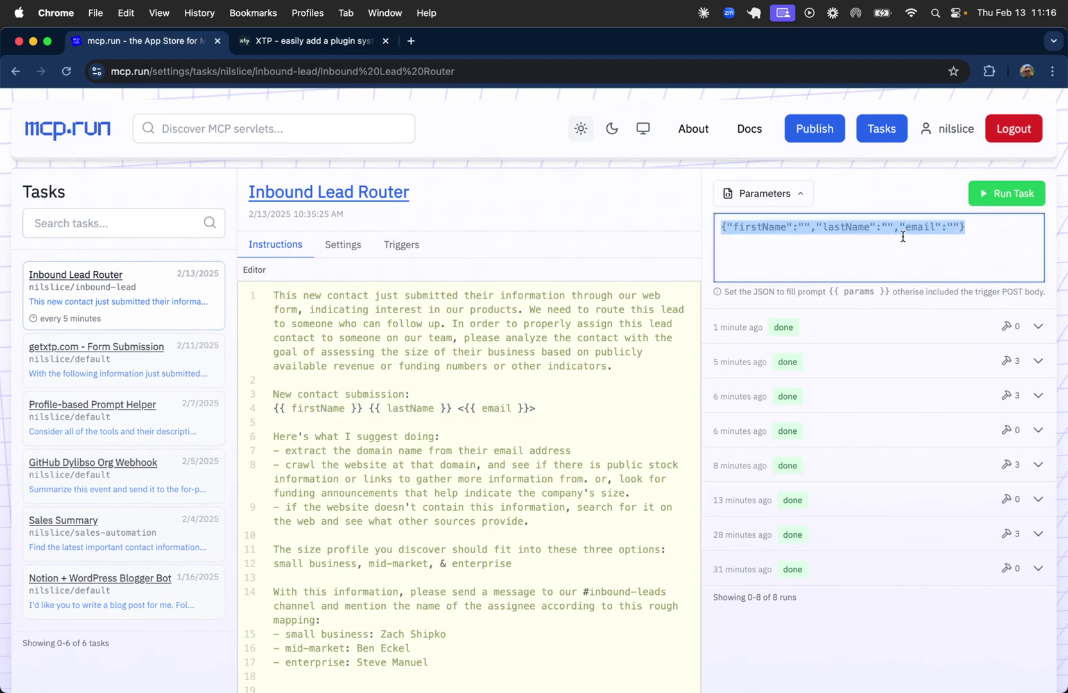
key(super+v)
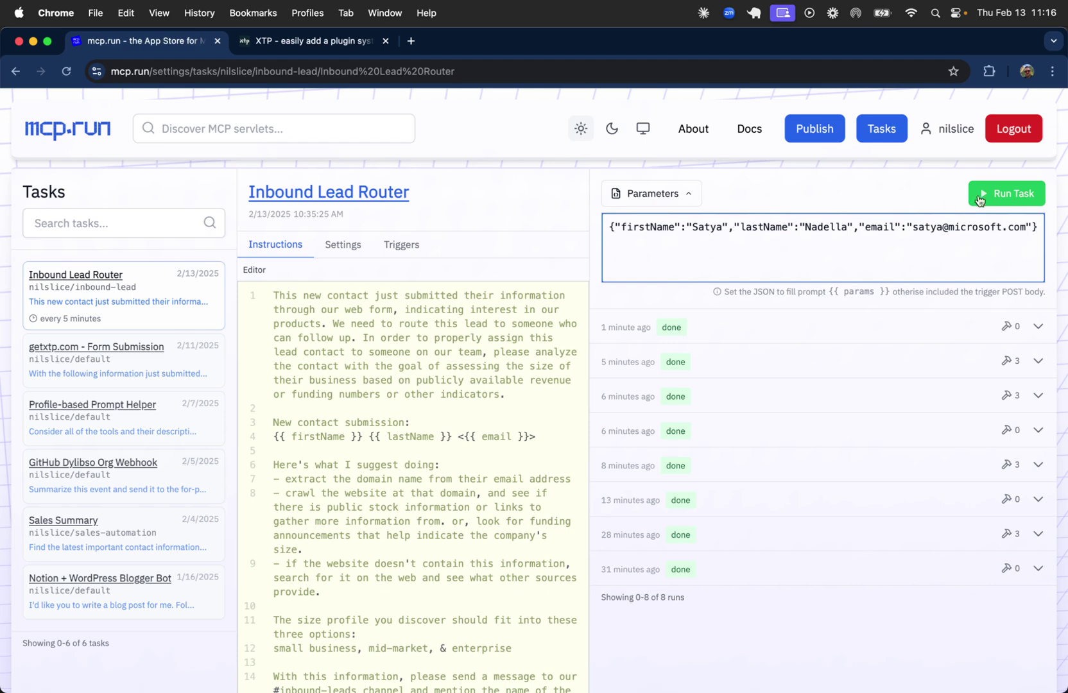
click(1006, 197)
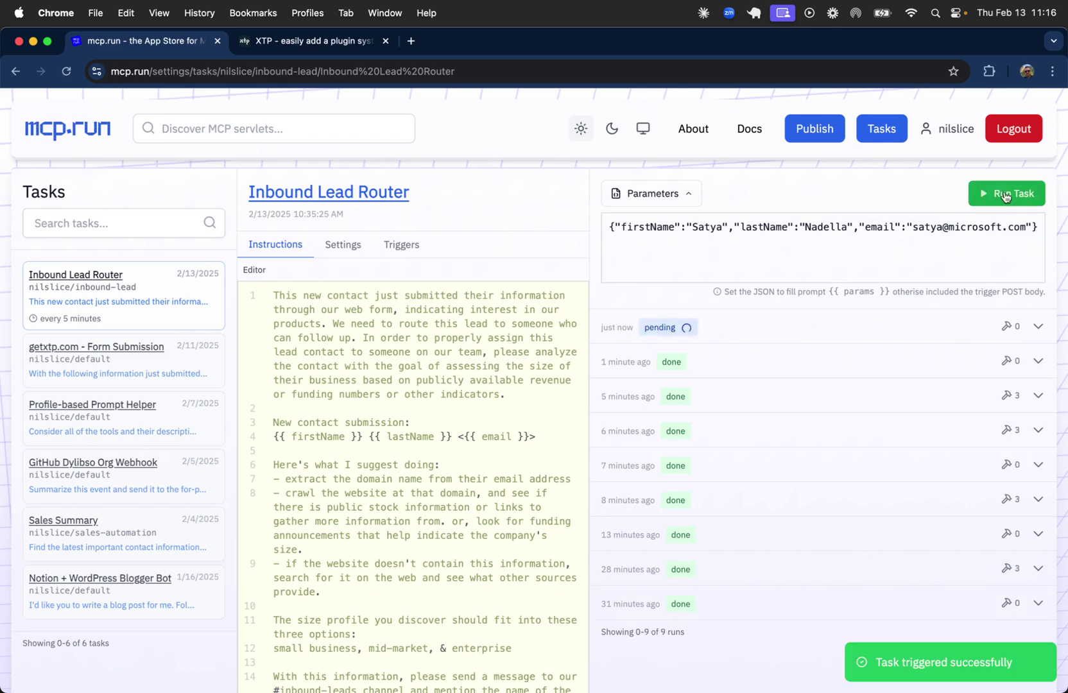
click(702, 191)
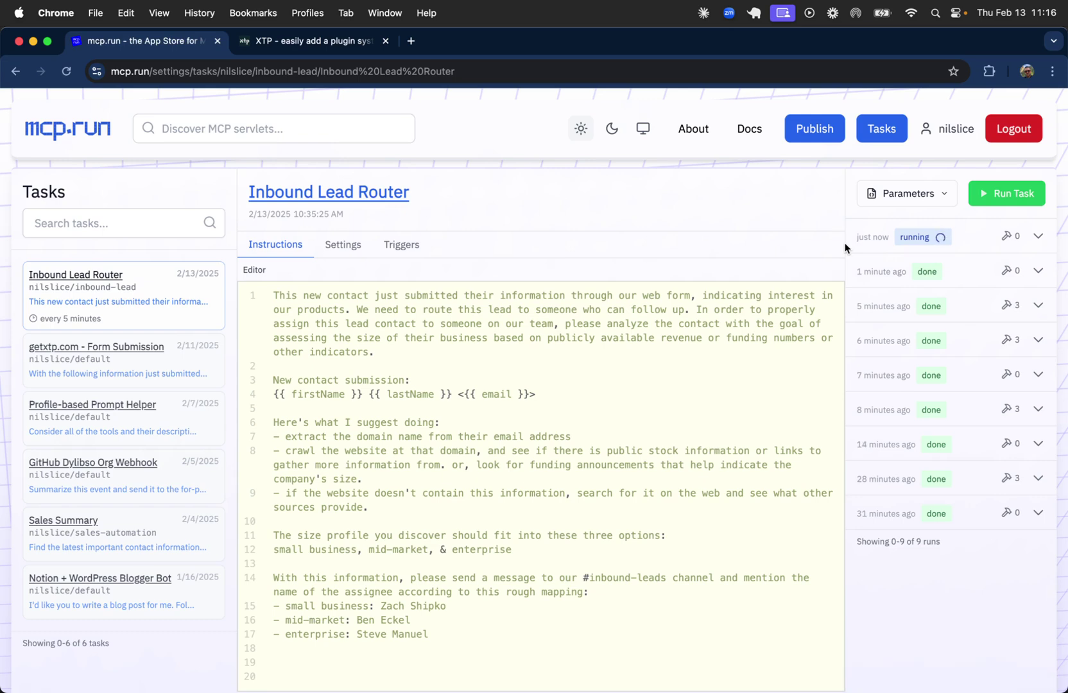
Turn off the every-5-minutes Schedule trigger and save with Update Task.
click(410, 246)
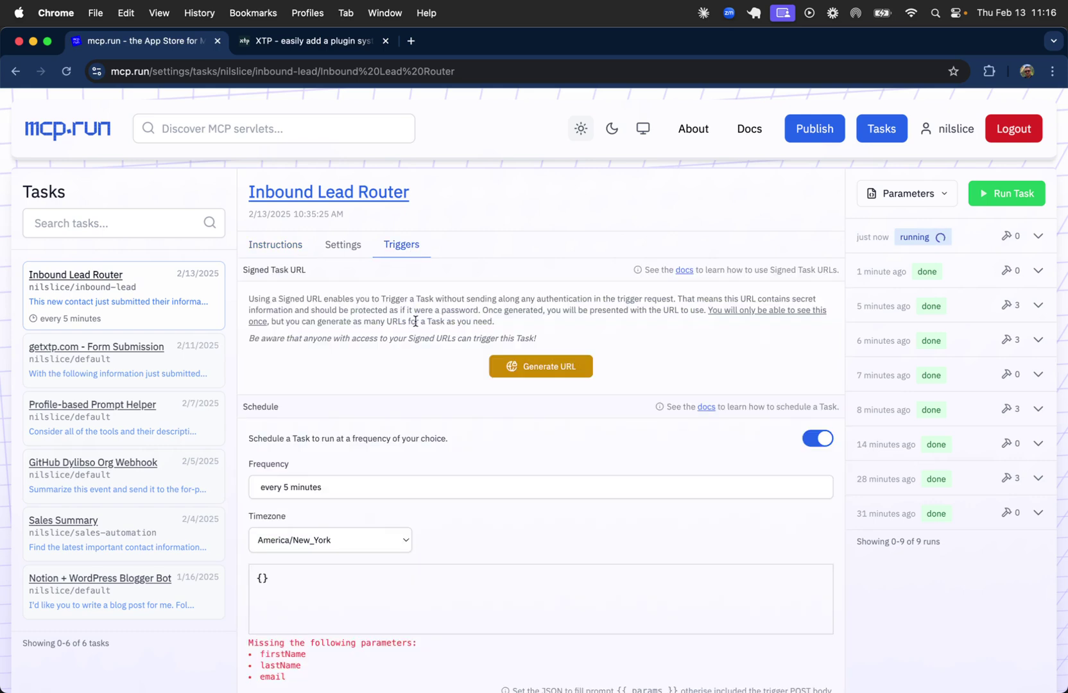
scroll(415, 321, down, 1)
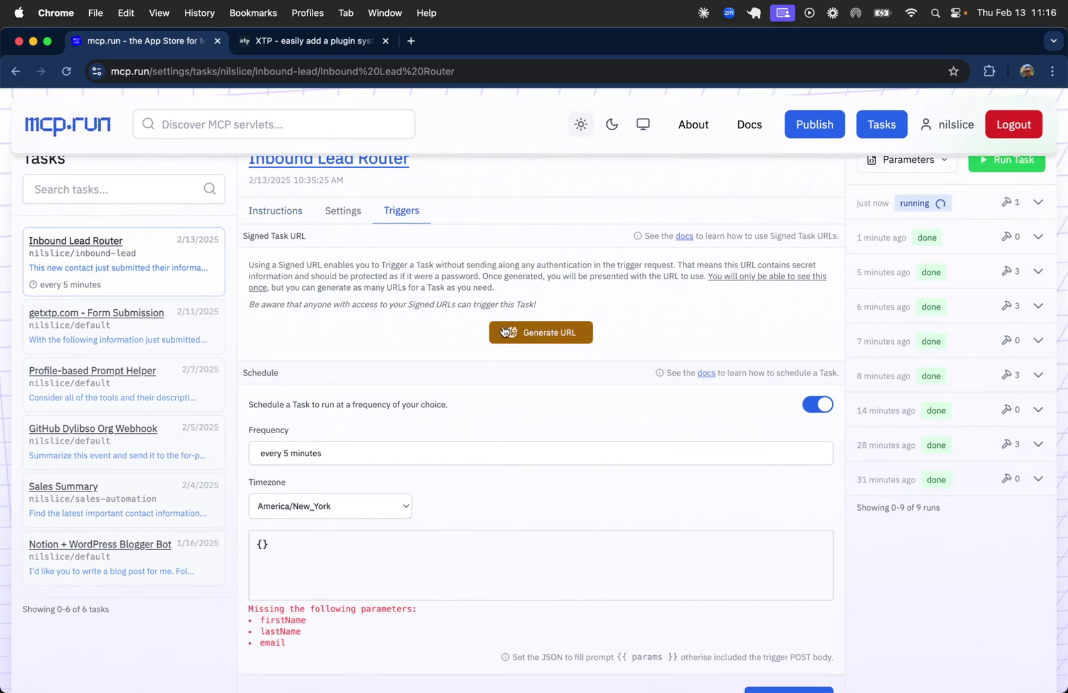
scroll(443, 423, down, 1)
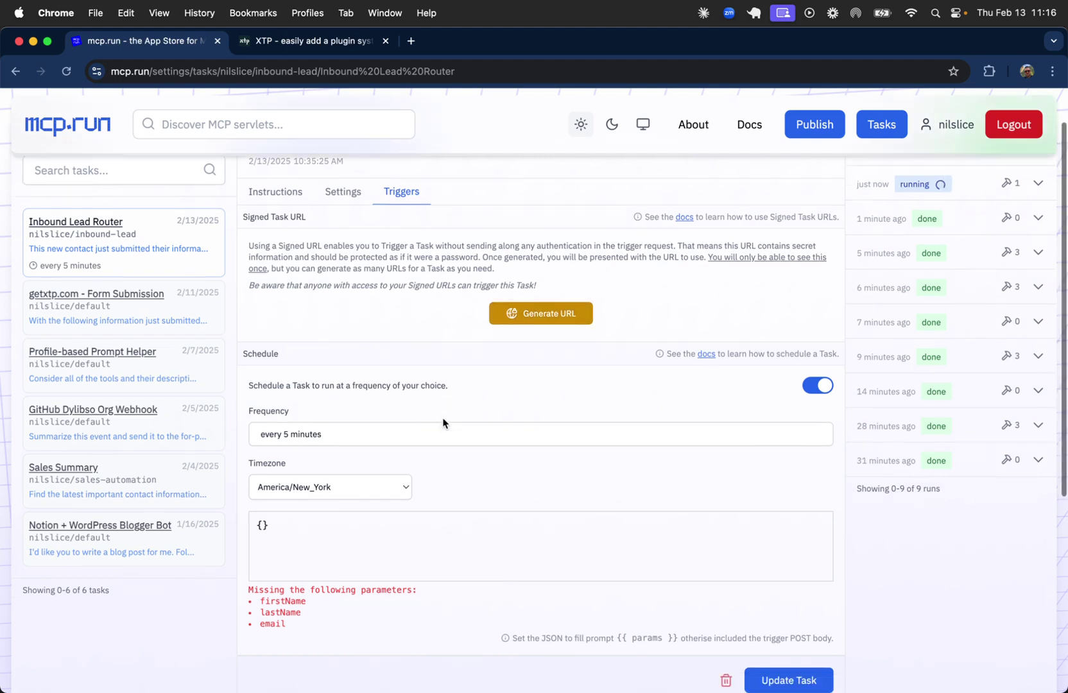
scroll(443, 422, down, 1)
click(824, 357)
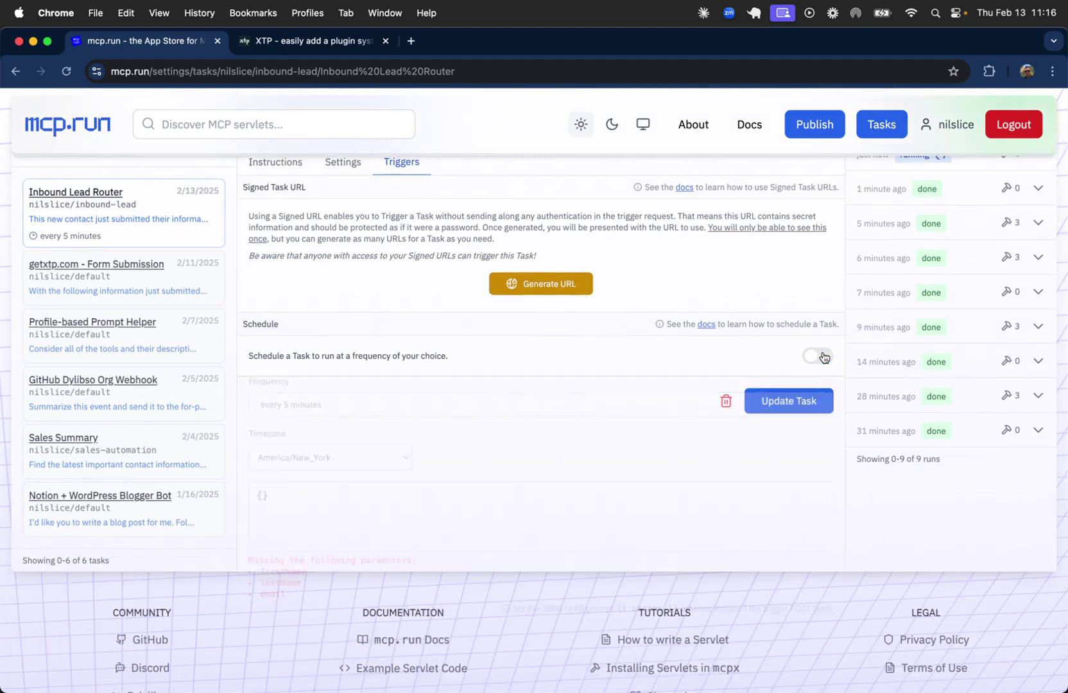
click(798, 403)
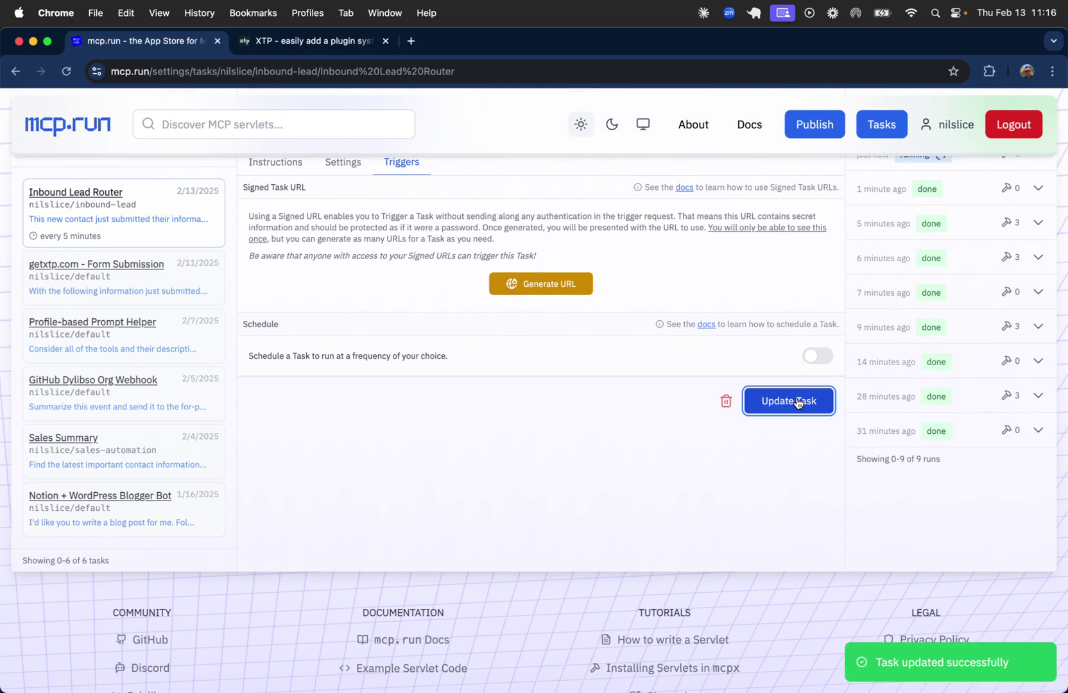
scroll(636, 321, up, 3)
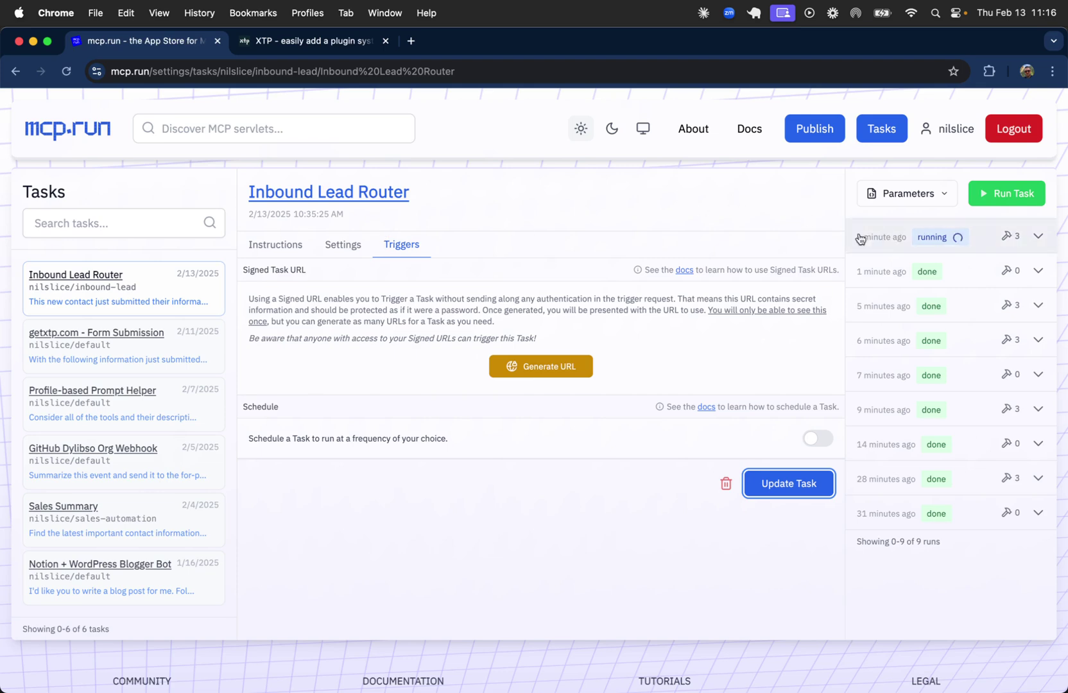
Check the ninth run's debug log and finished routing summary, then switch to Slack.
click(997, 252)
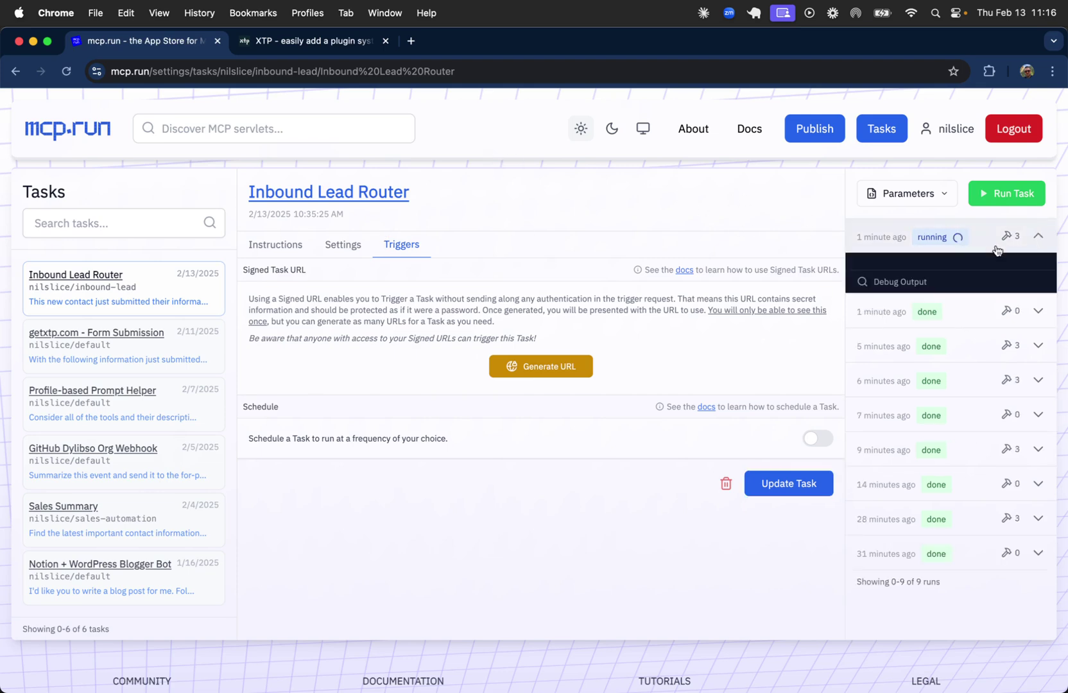
click(909, 287)
scroll(920, 338, down, 10)
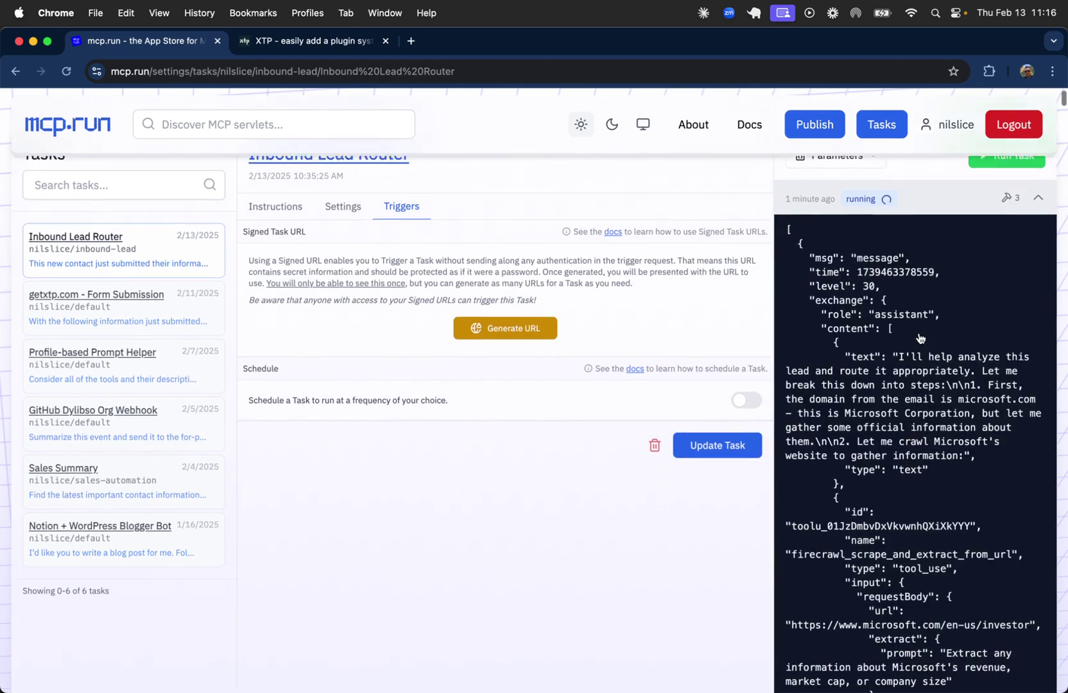
scroll(920, 338, up, 10)
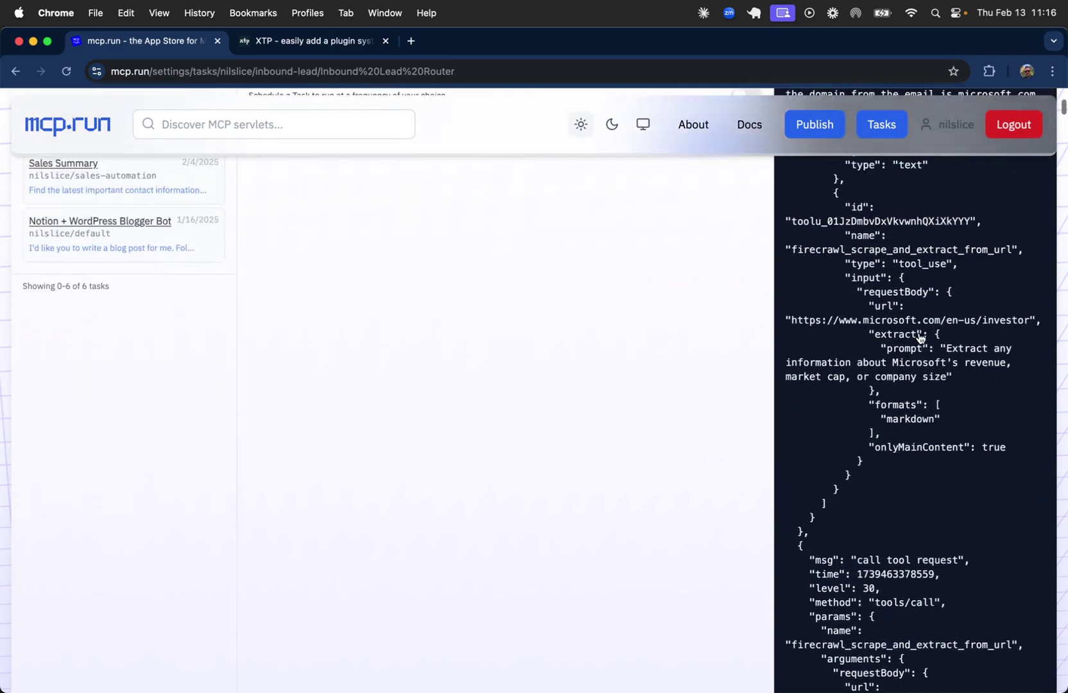
click(955, 243)
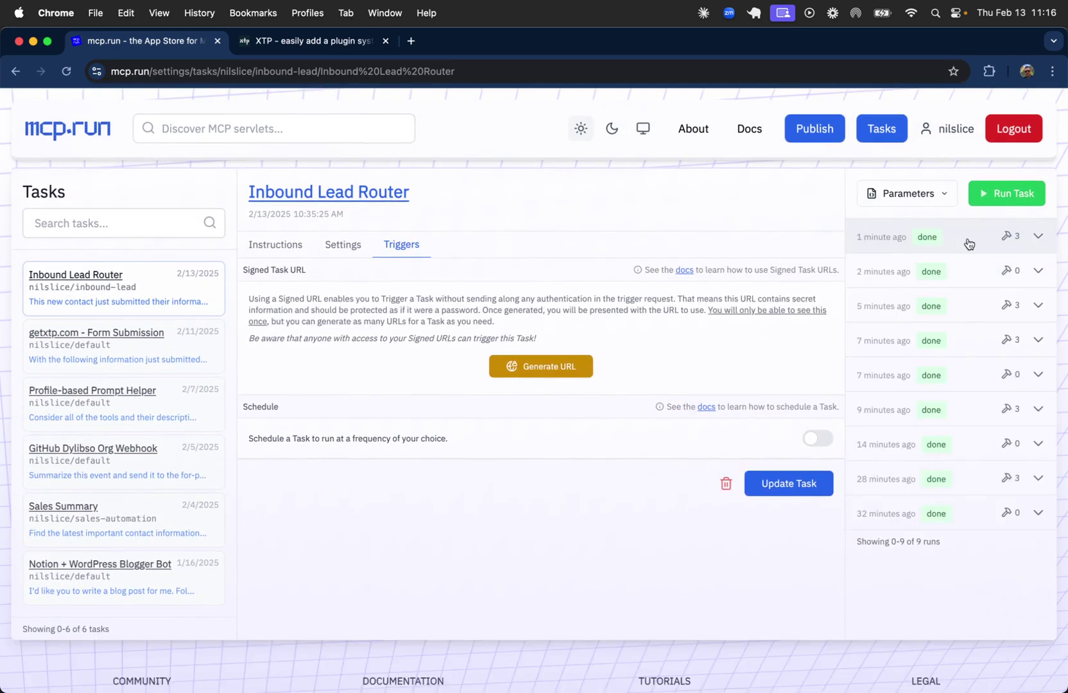
click(970, 244)
click(978, 244)
click(980, 244)
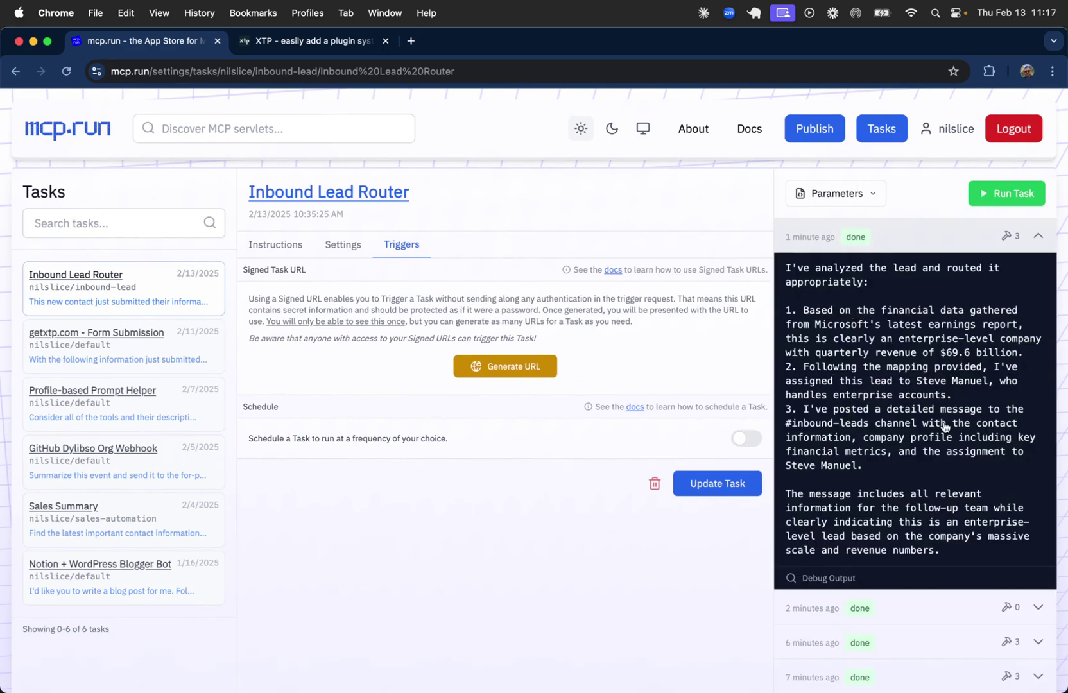
key(super+Tab)
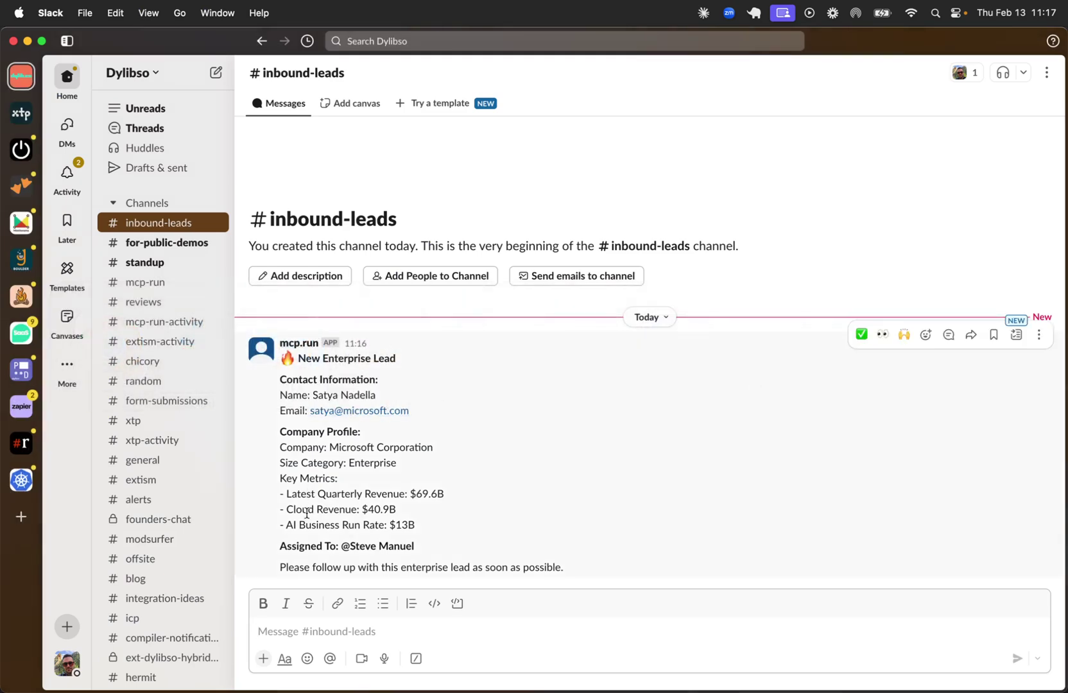
Review the Microsoft Corporation lead's assignee and company revenue figures, then return to mcp.run.
drag(304, 547, 424, 550)
click(423, 550)
drag(310, 445, 430, 527)
click(430, 527)
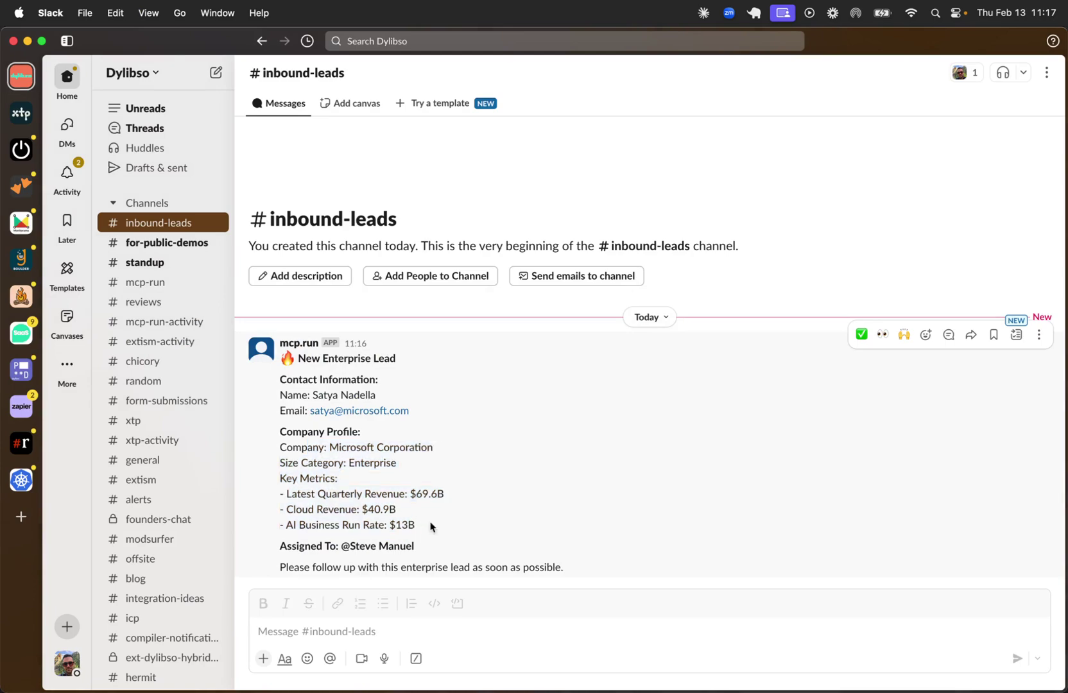
key(super+Tab)
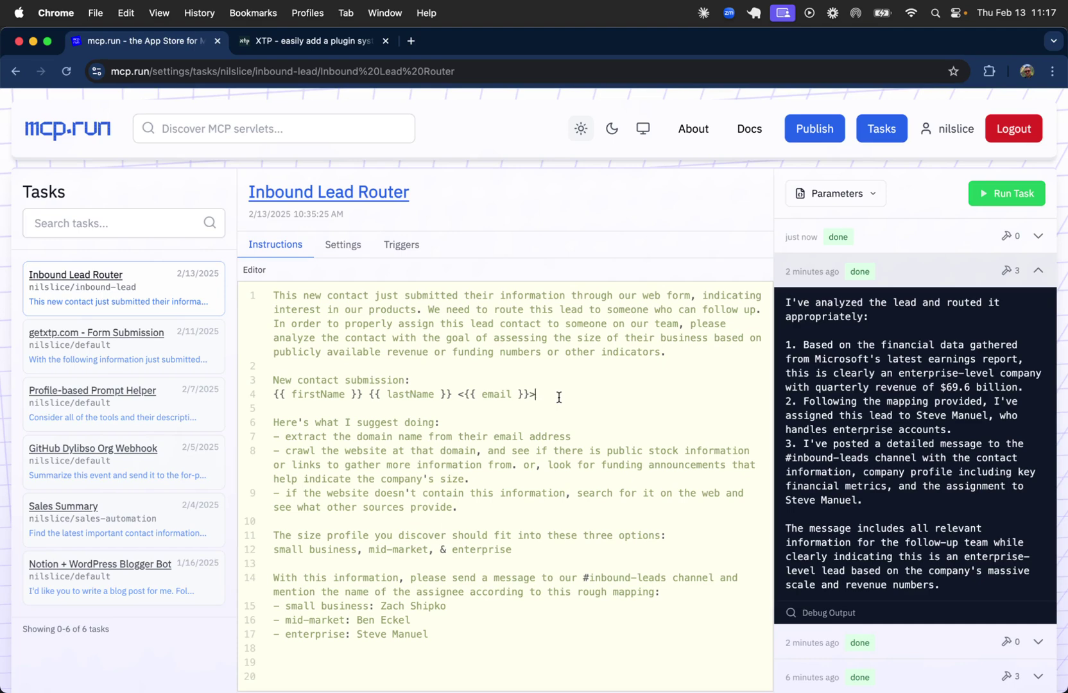
key(shift+super+Left)
key(BackSpace)
text({{)
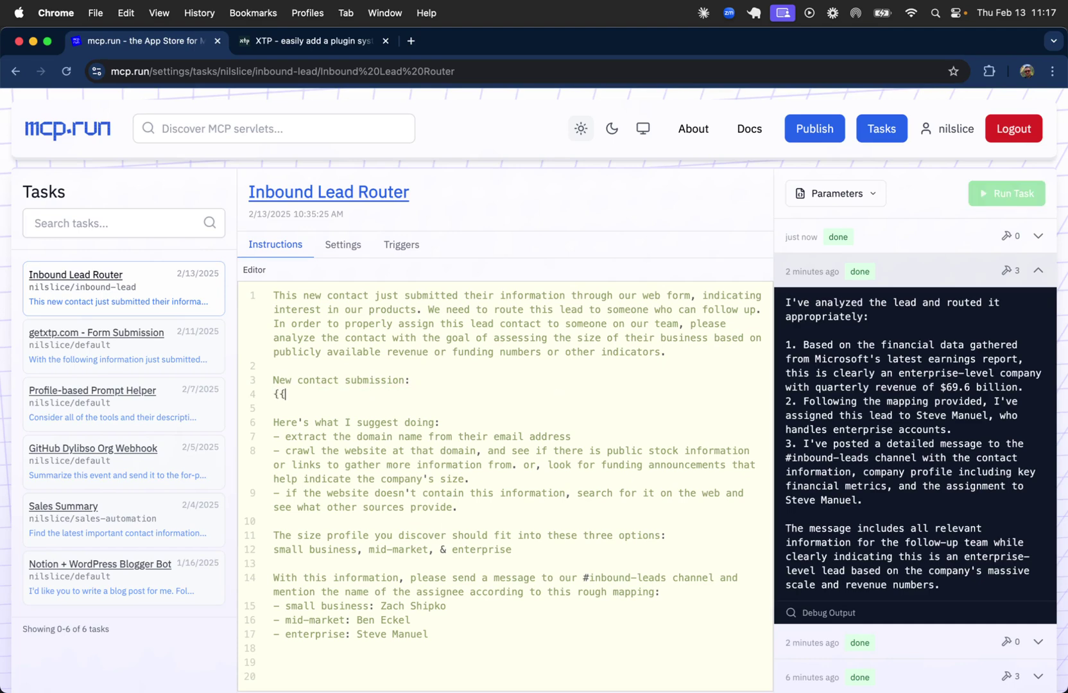
text( @payload)
text(}})
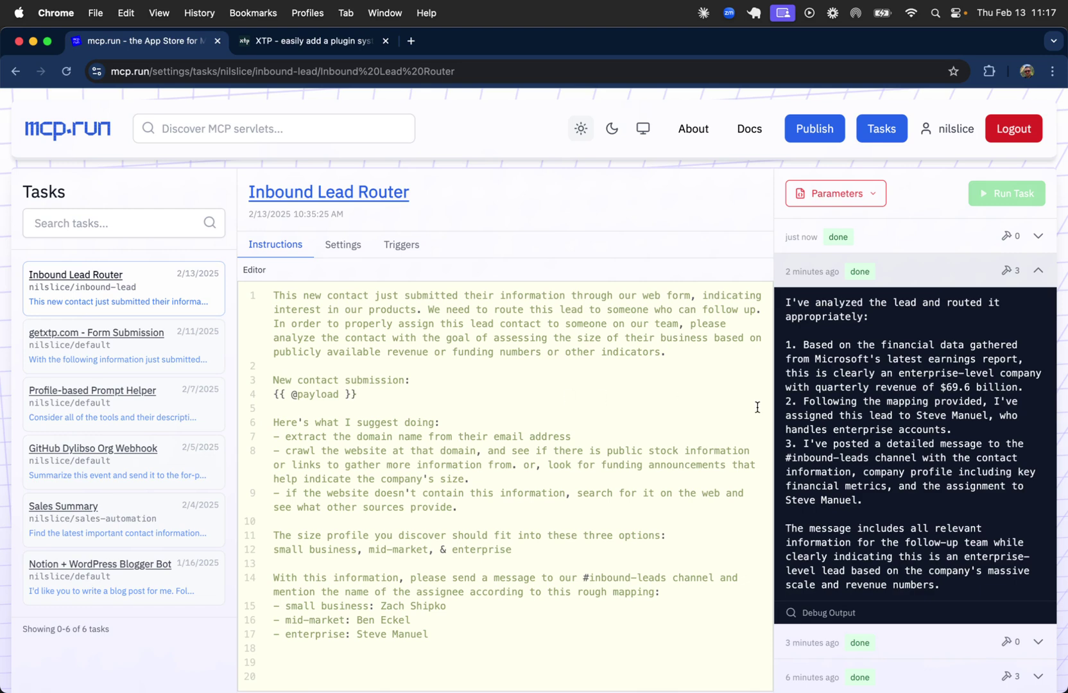
scroll(745, 321, down, 5)
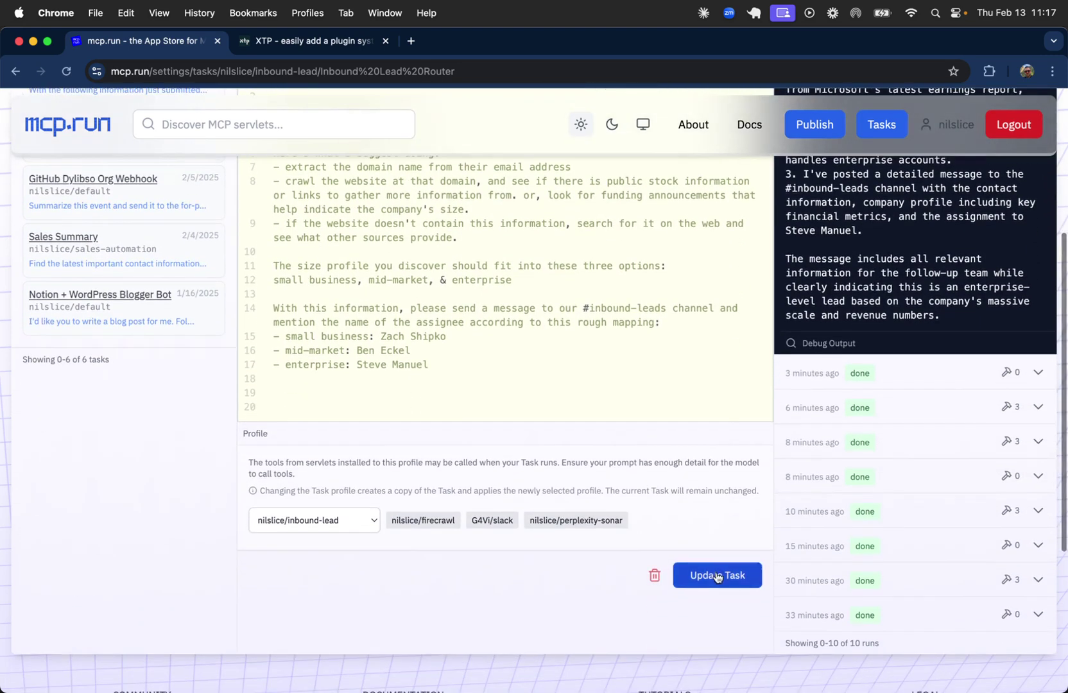
click(722, 575)
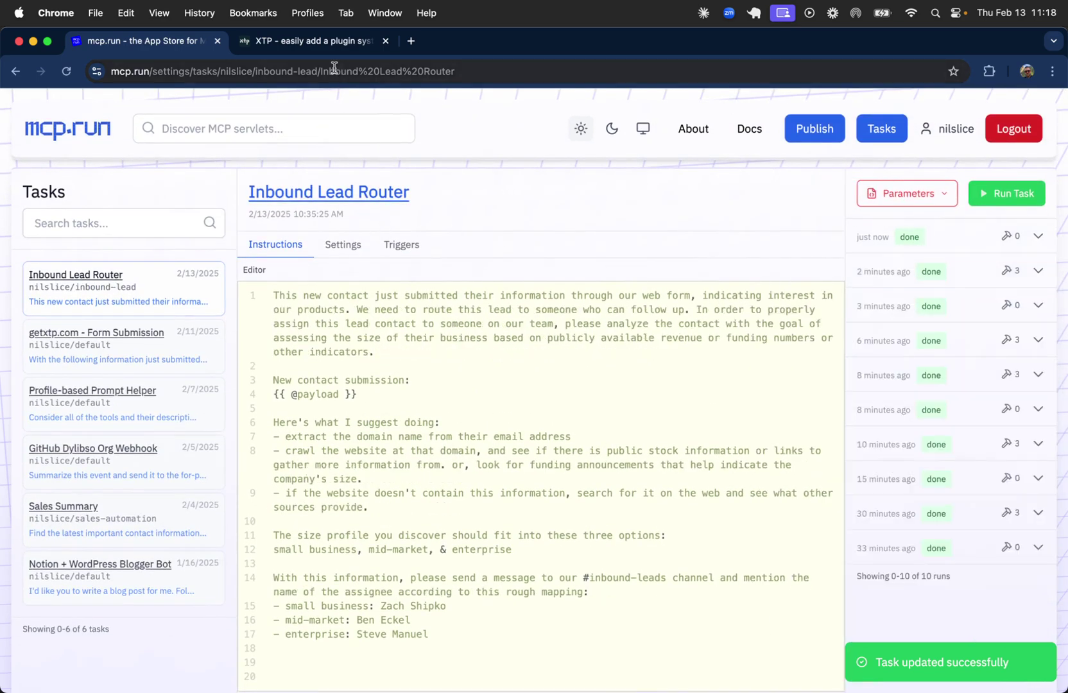
Fill the XTP signup form's First Name, Last Name and Email with a sample contact's details.
click(286, 41)
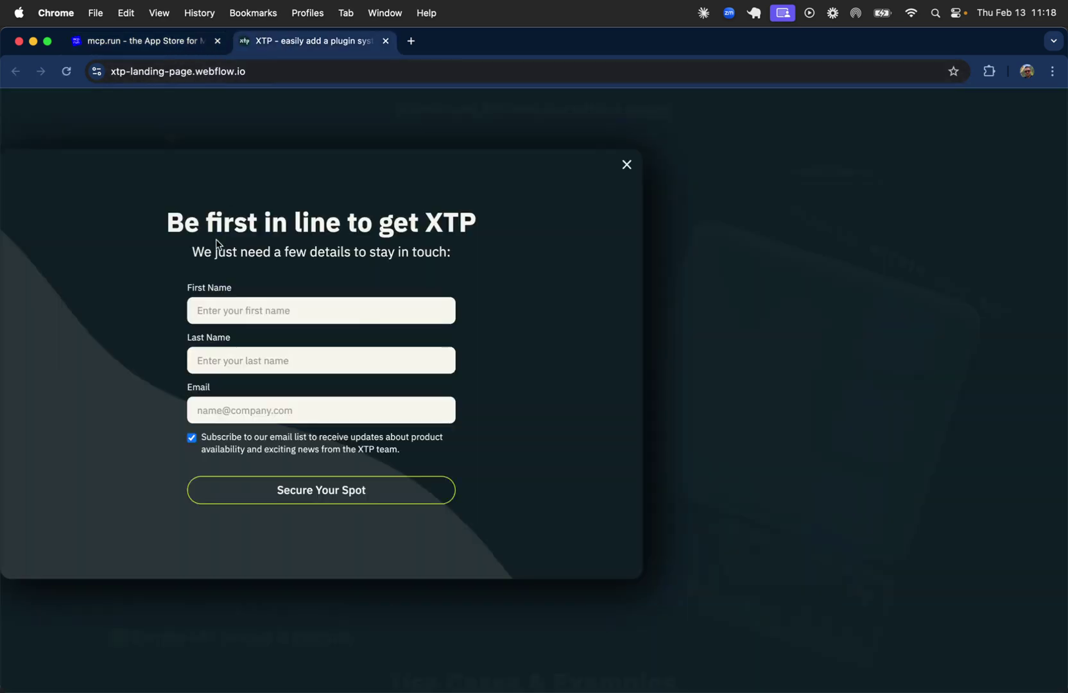
click(214, 312)
text(Johnm)
key(BackSpace)
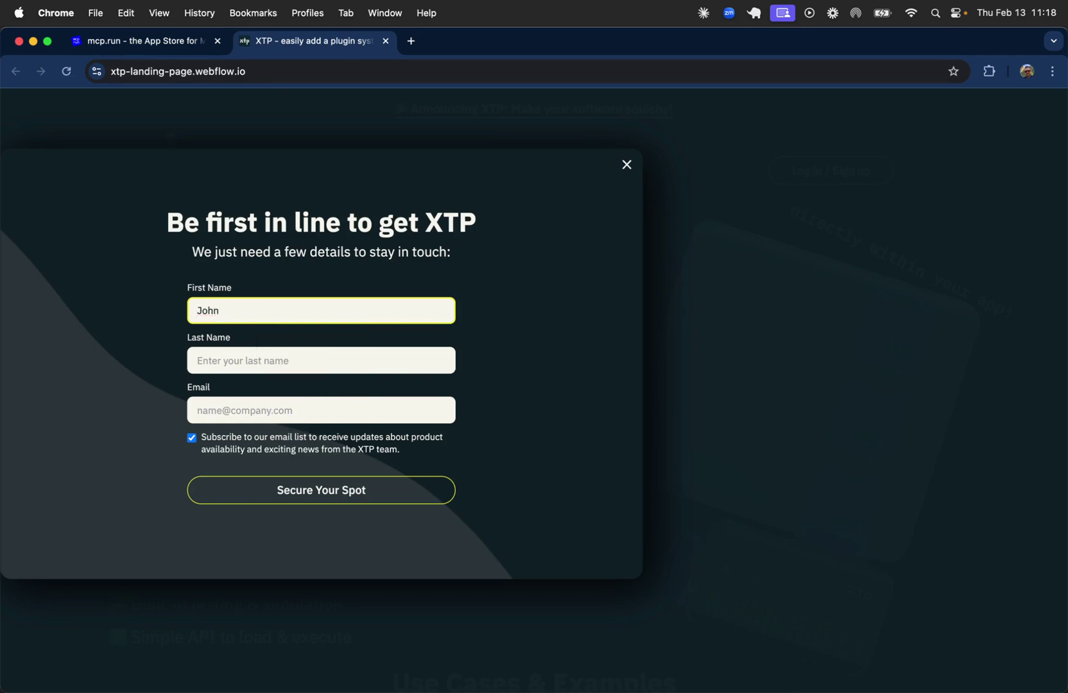
key(Tab)
text(Smith)
key(Tab)
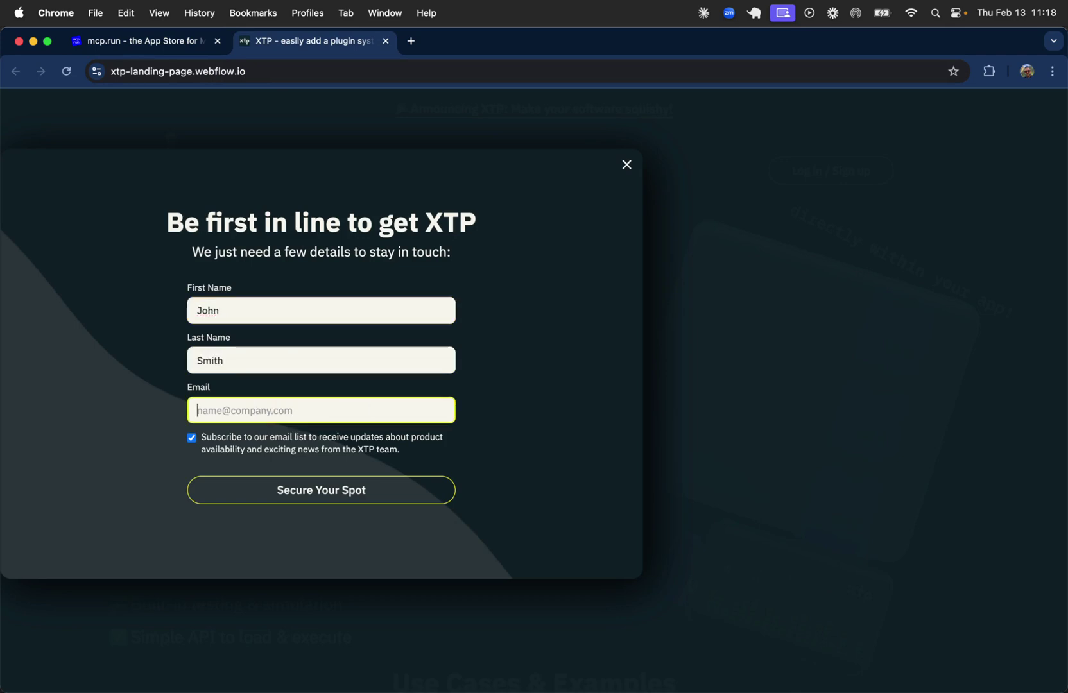
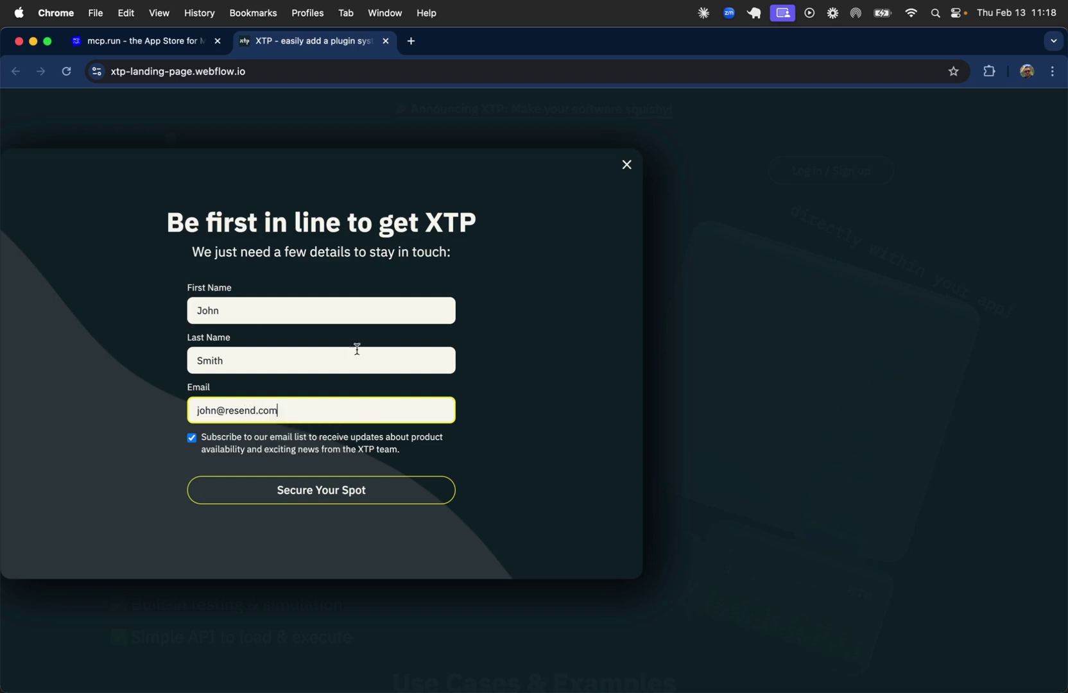
click(555, 409)
Untick Subscribe, submit with Secure Your Spot, and return to the mcp.run task.
click(248, 449)
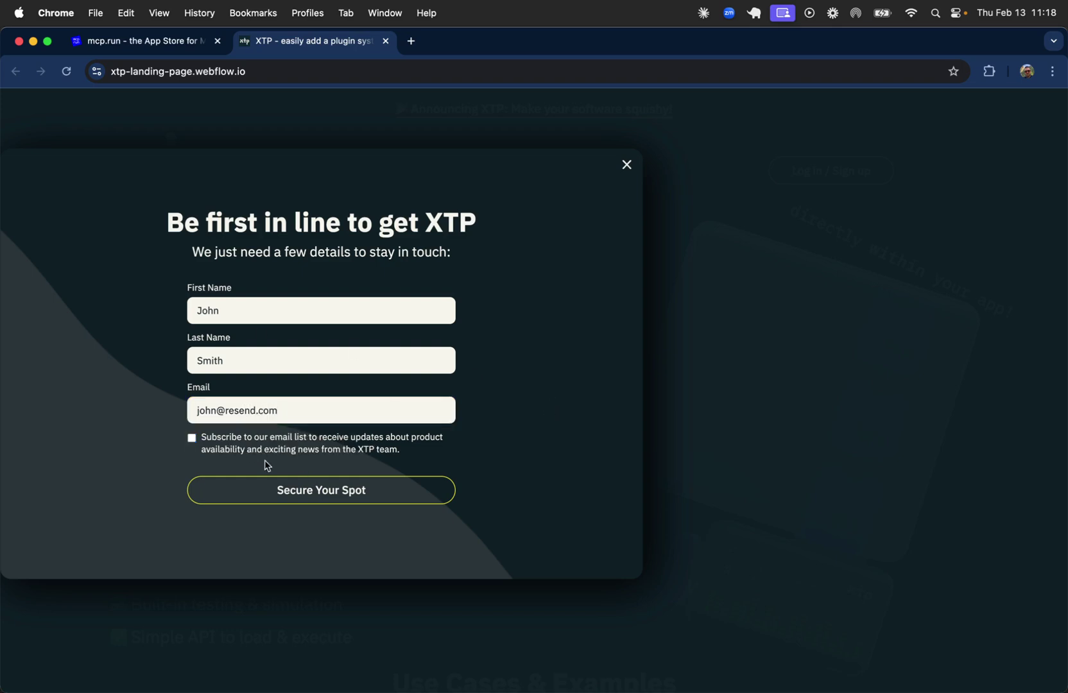
click(293, 497)
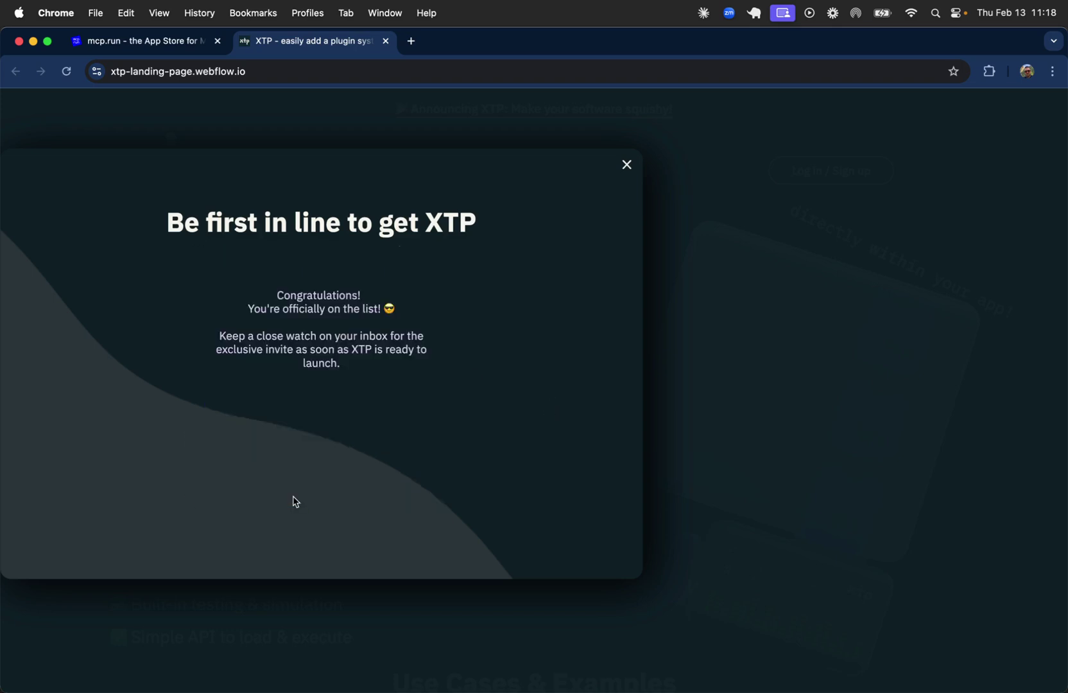
click(145, 41)
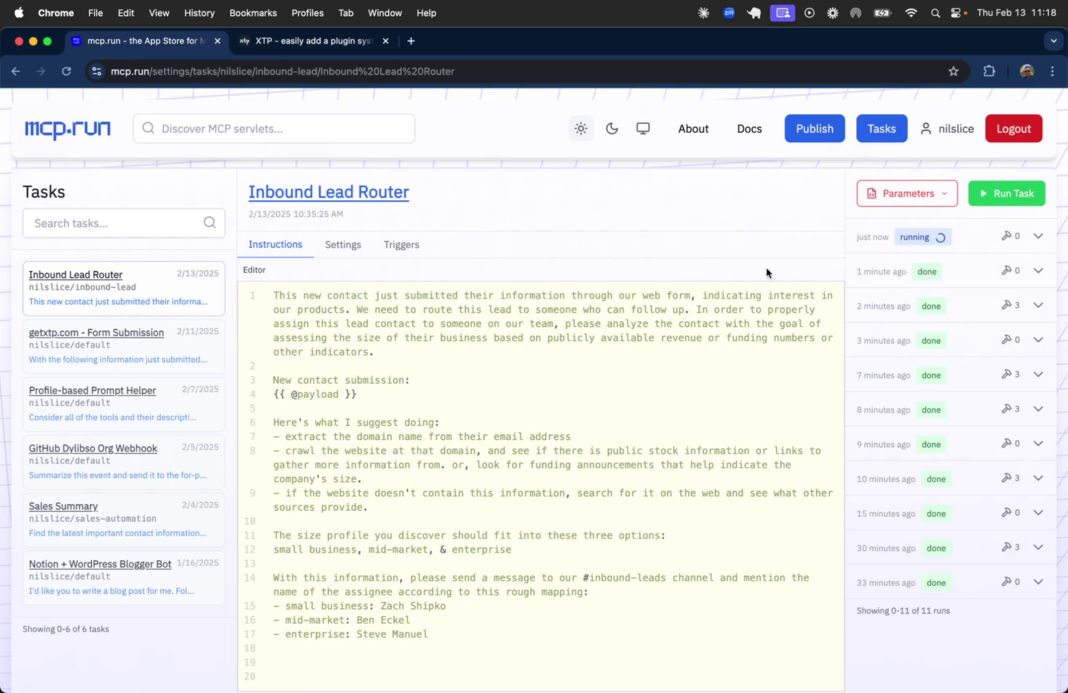
Wait for the form-triggered run to reach done, then switch over to Slack.
click(972, 241)
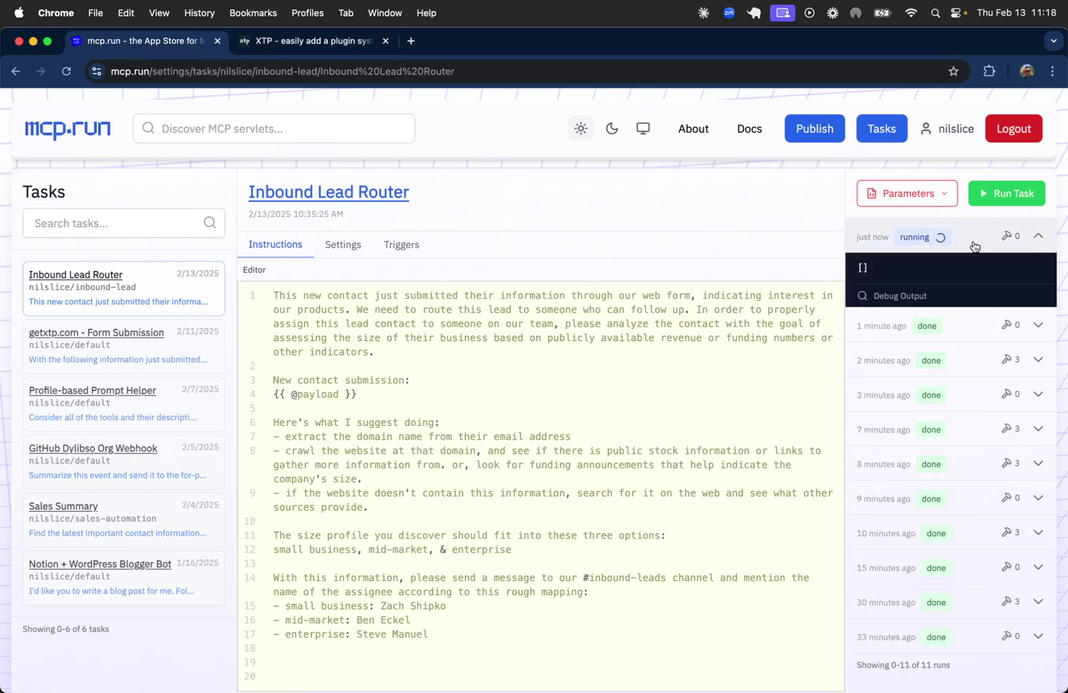
click(972, 242)
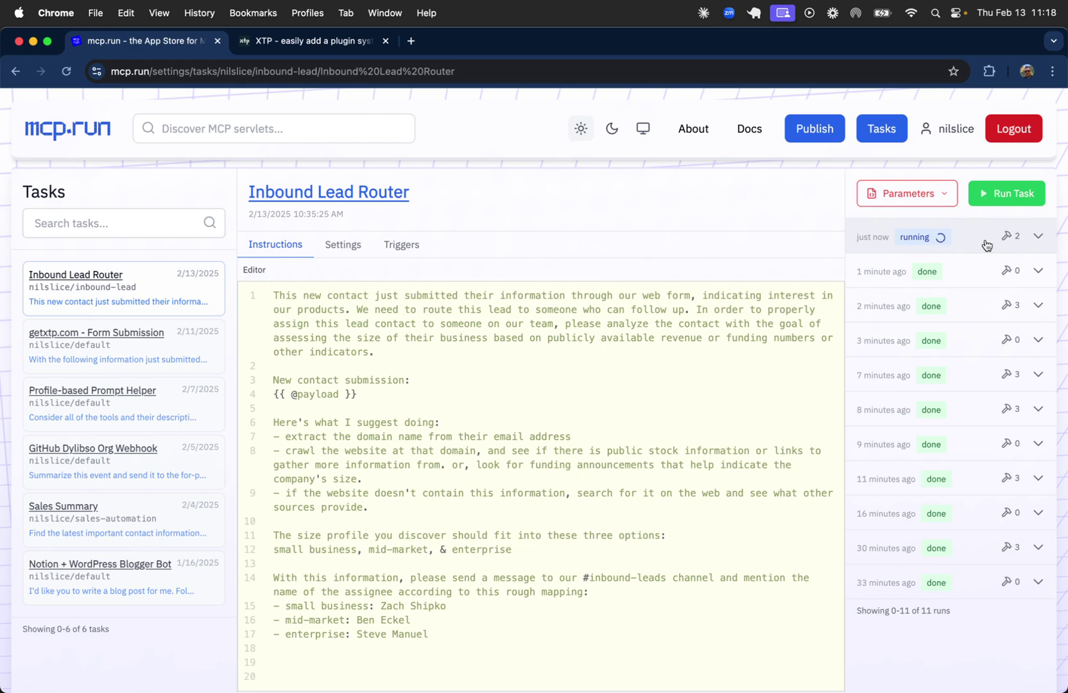
key(super+Tab)
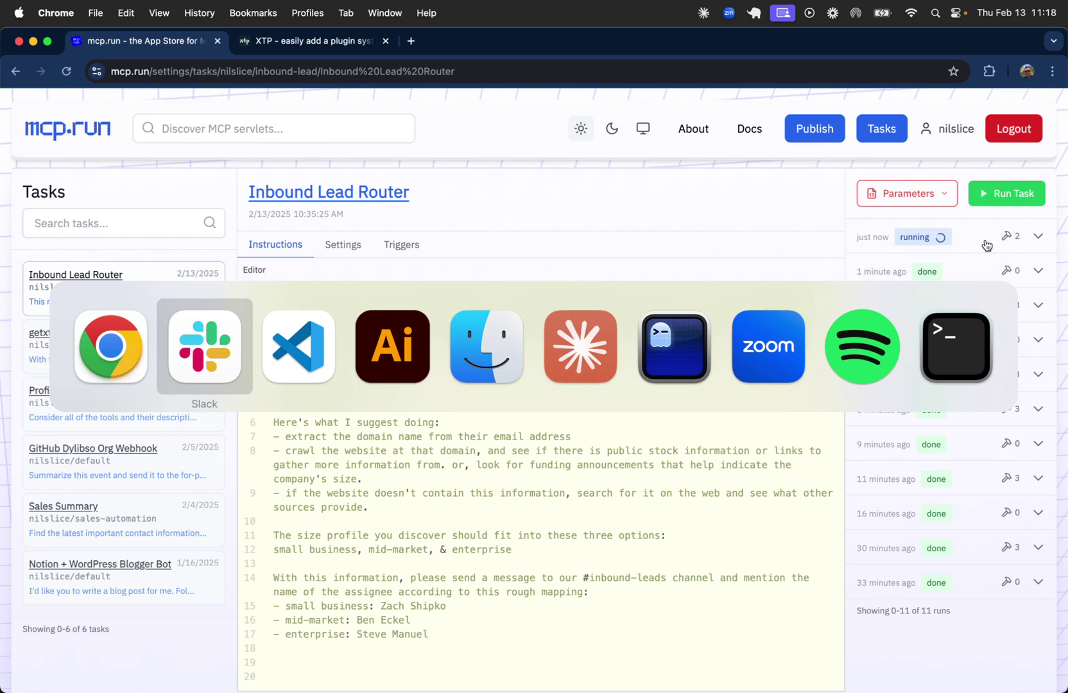
key(Escape)
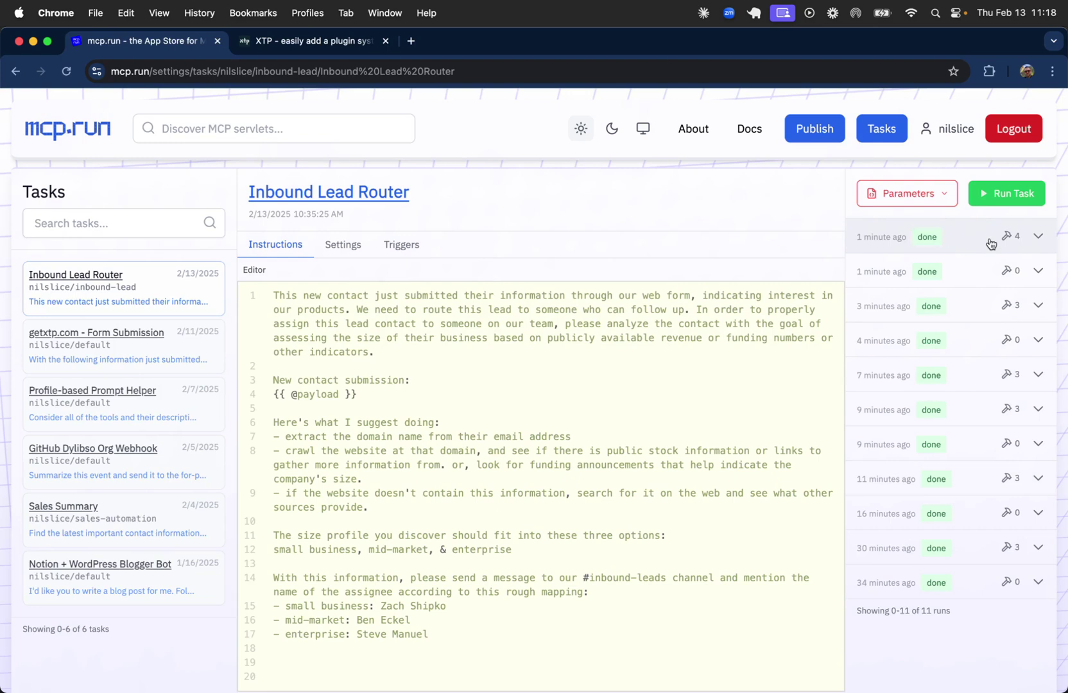
key(super+Tab)
Check the Resend.com lead's contact name, assignee and MID-MARKET classification, then return to mcp.run.
scroll(582, 365, down, 5)
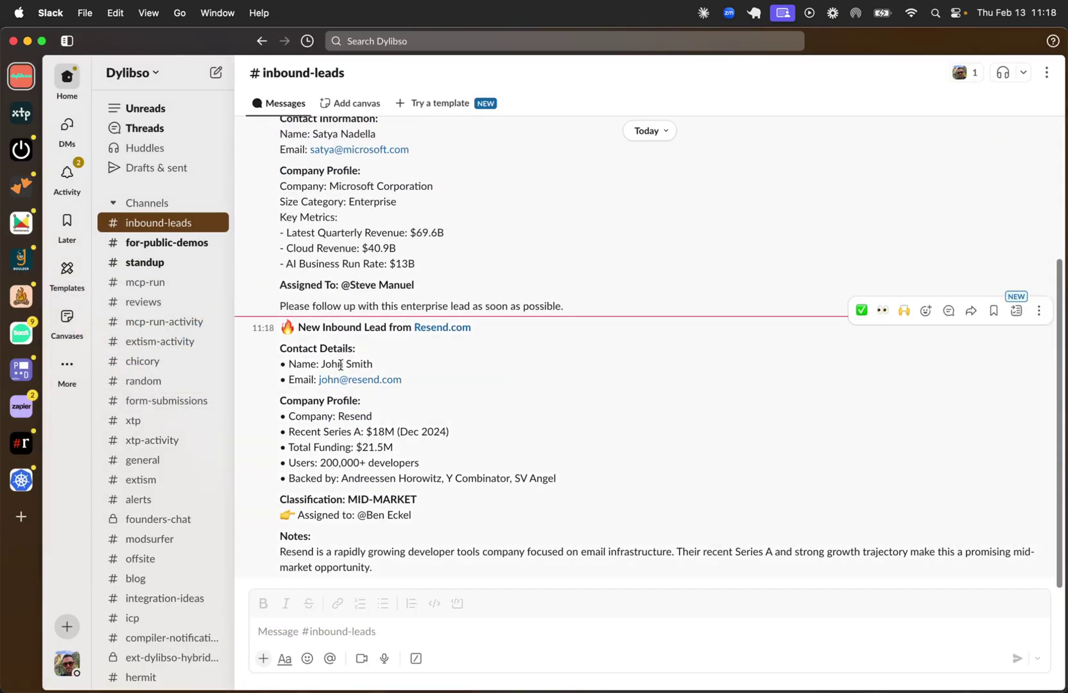
drag(321, 364, 398, 367)
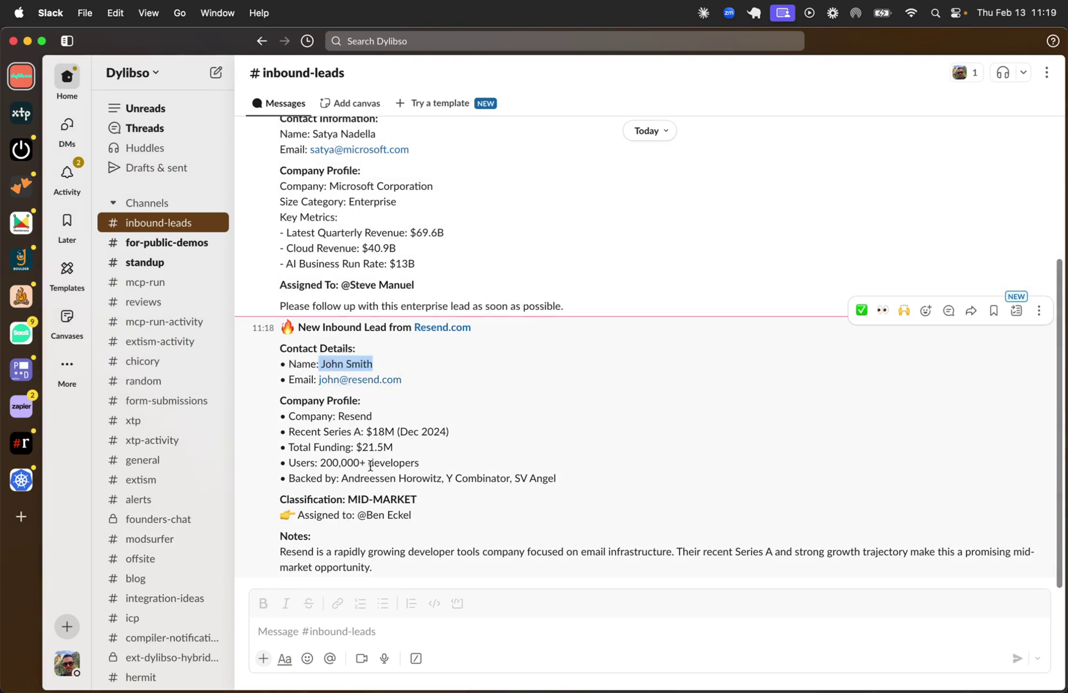
mouse_move(414, 517)
mouse_down()
mouse_move(352, 518)
mouse_move(428, 503)
mouse_up()
click(429, 503)
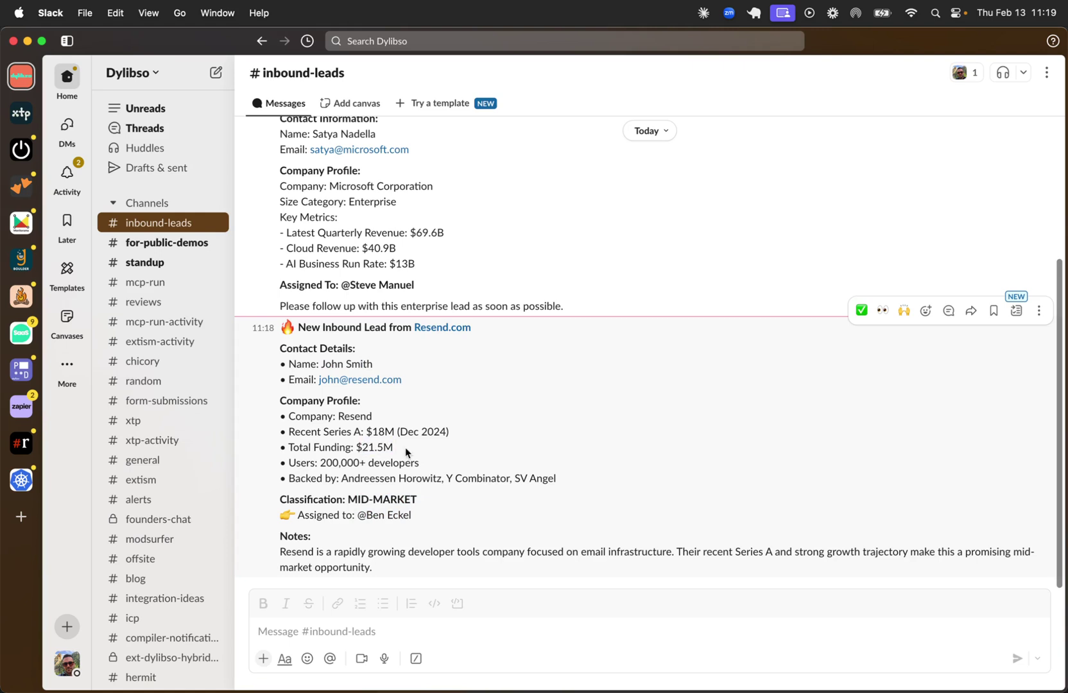
key(super+Tab)
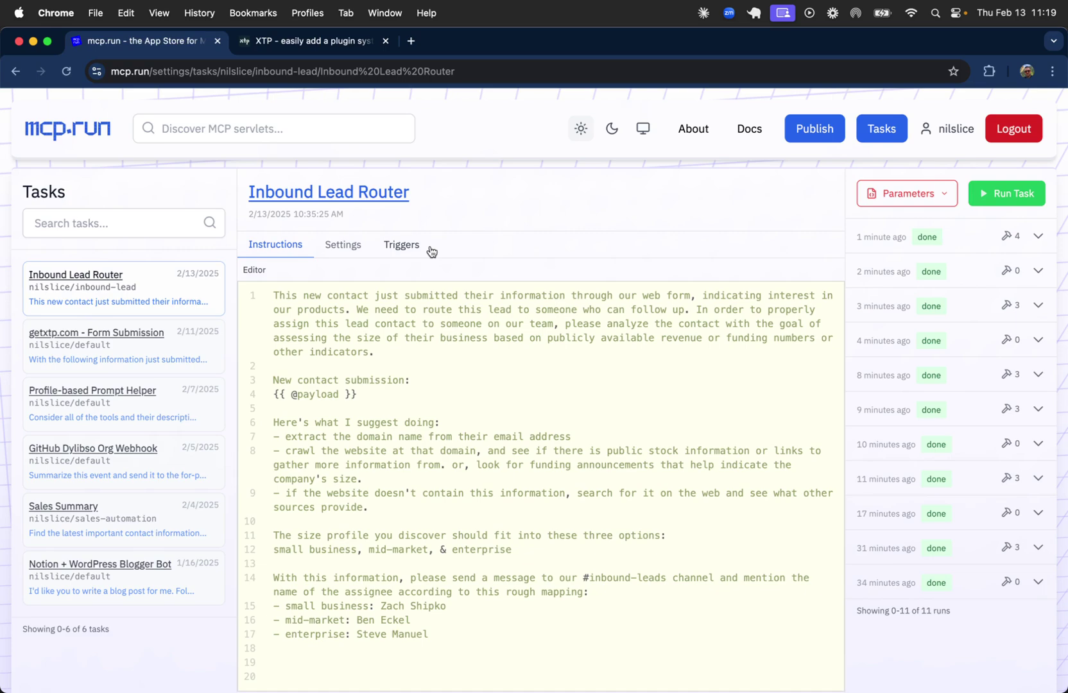
scroll(529, 197, down, 10)
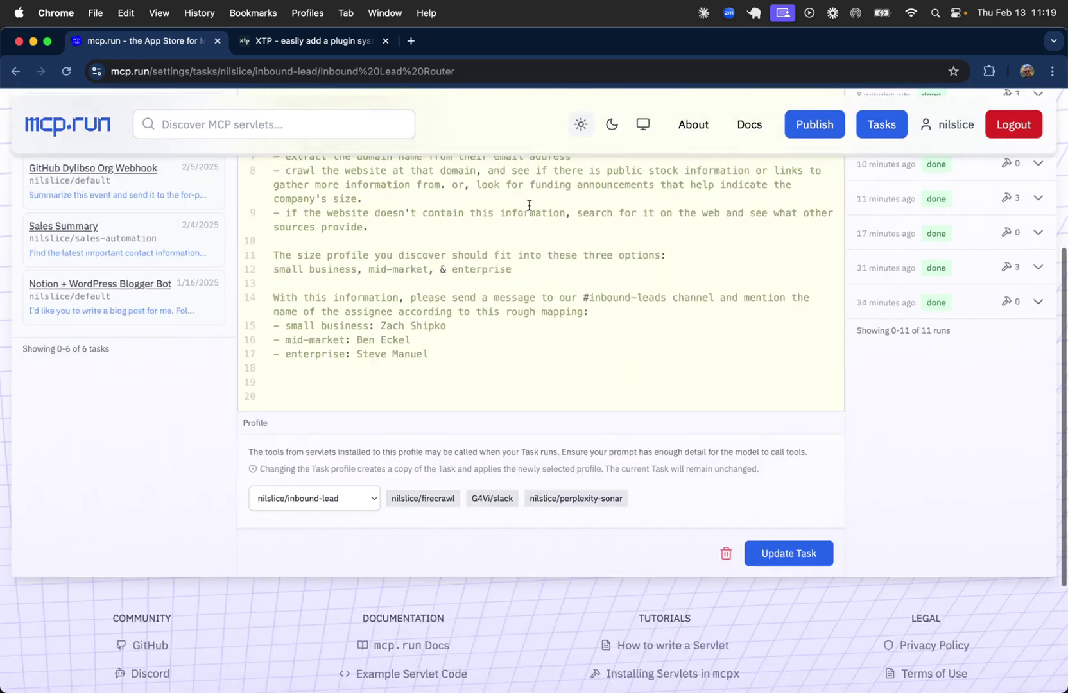
scroll(530, 210, up, 10)
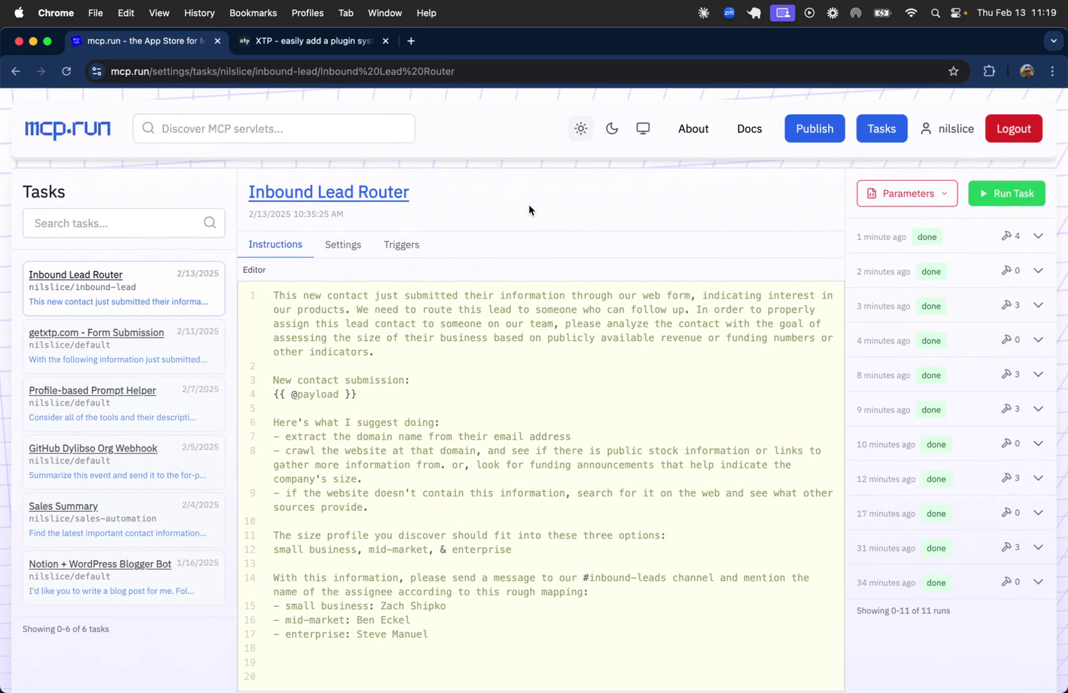